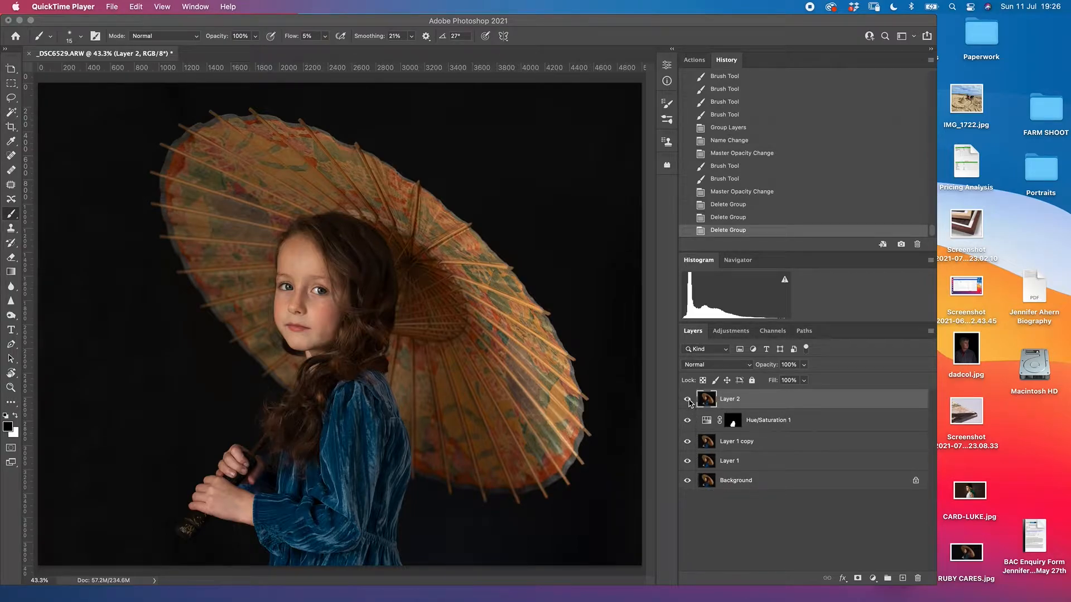
# - Hide every layer above the Background, and show Layer 1, Layer 1 copy and Hue/Saturation 1 again one by one to review the edits
pyautogui.click(689, 401)
pyautogui.moveTo(688, 400); pyautogui.dragTo(687, 460)
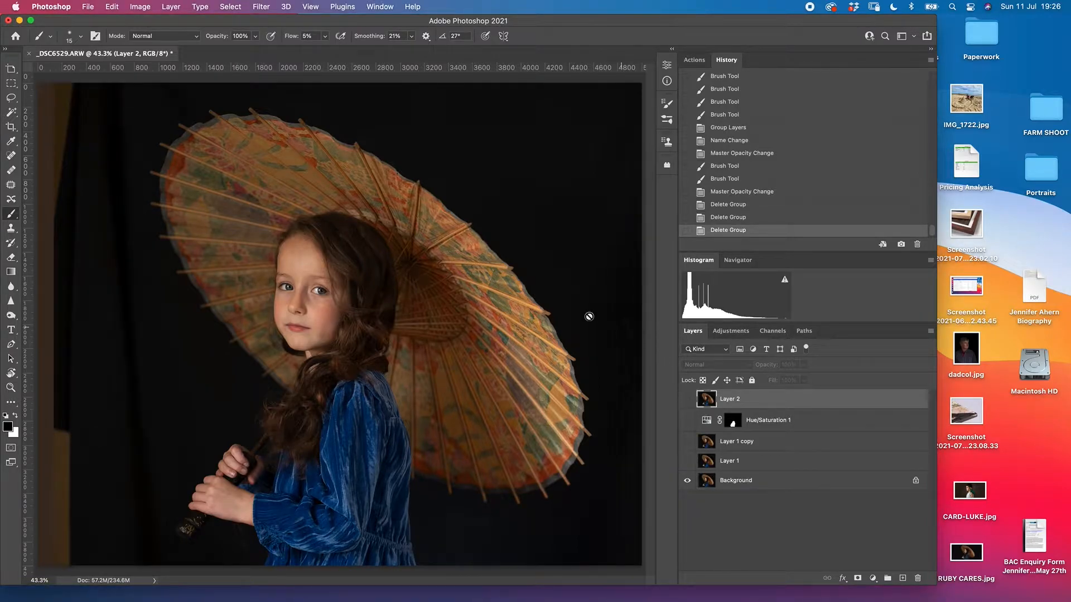
pyautogui.scroll(-6, 581, 358)
pyautogui.scroll(2, 581, 371)
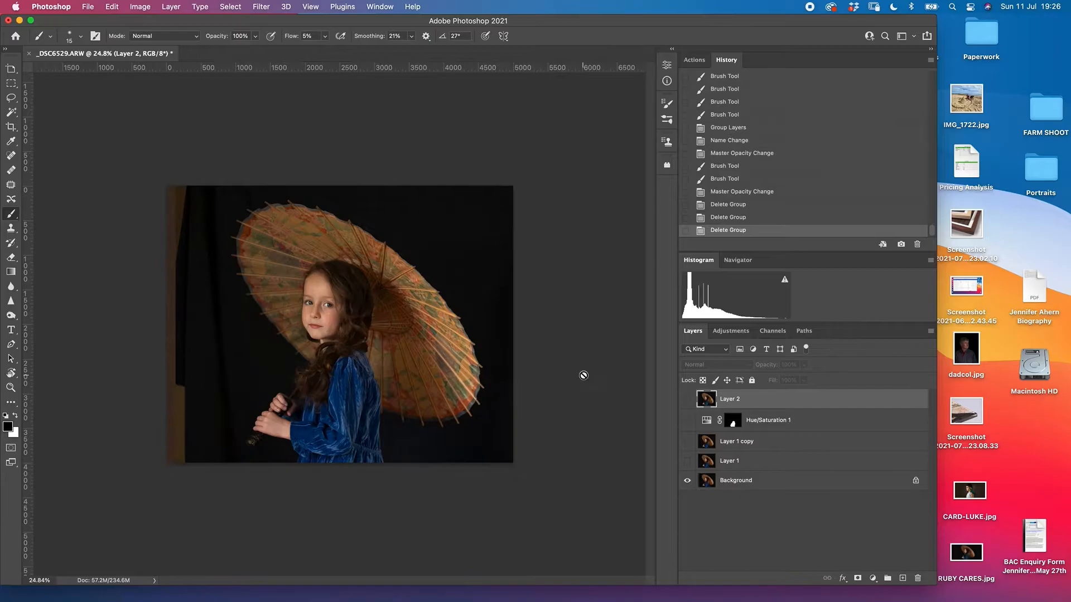
pyautogui.click(687, 461)
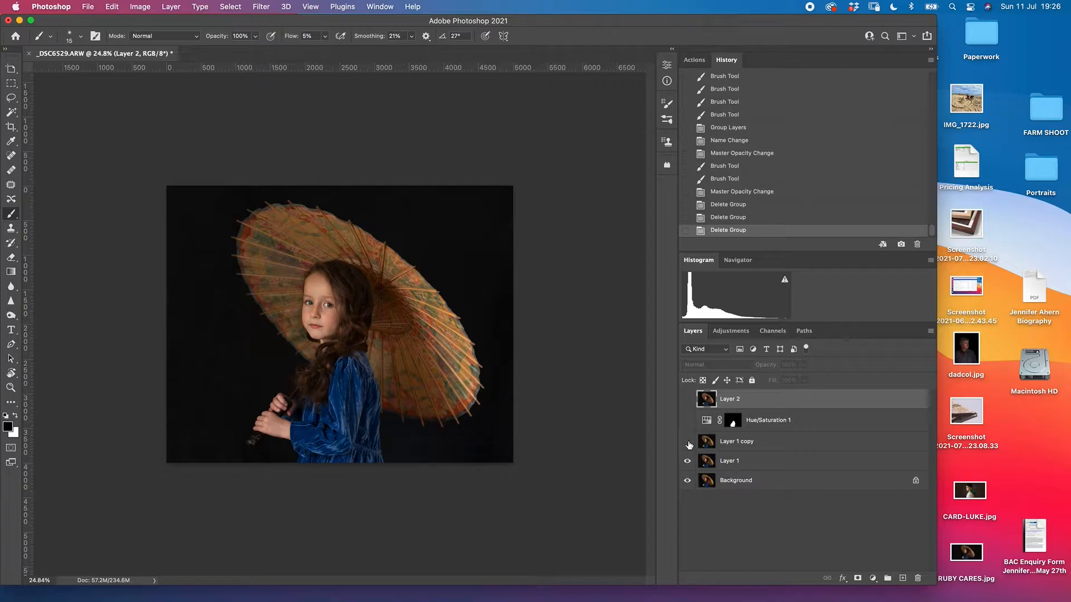
pyautogui.click(687, 442)
pyautogui.click(687, 422)
# - Examine the parasol fabric and the girl's face up close with Layer 2 hidden
pyautogui.scroll(10, 495, 395)
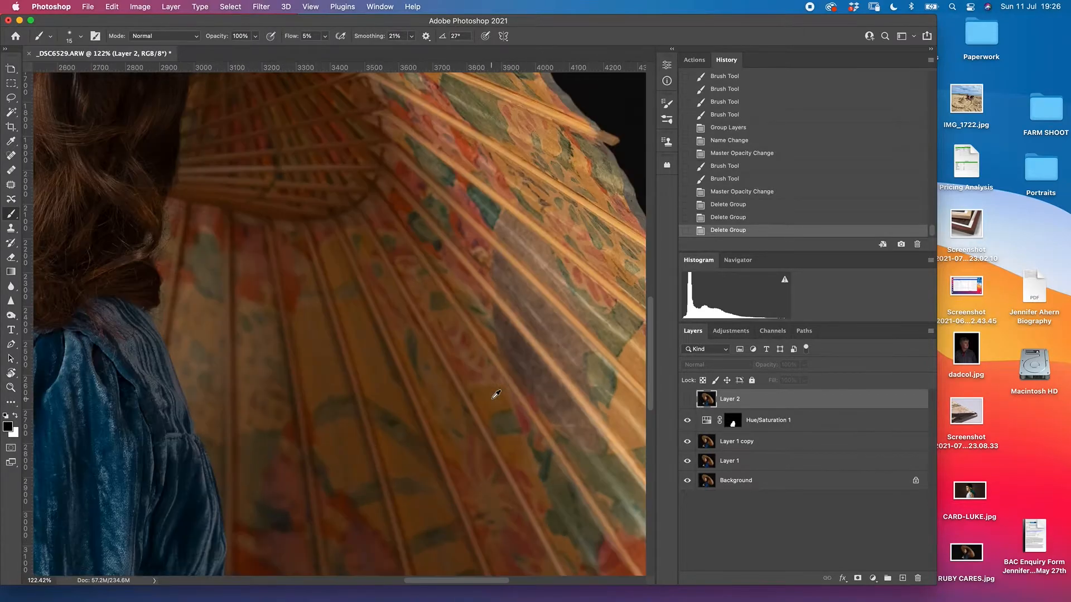
pyautogui.scroll(-10, 496, 395)
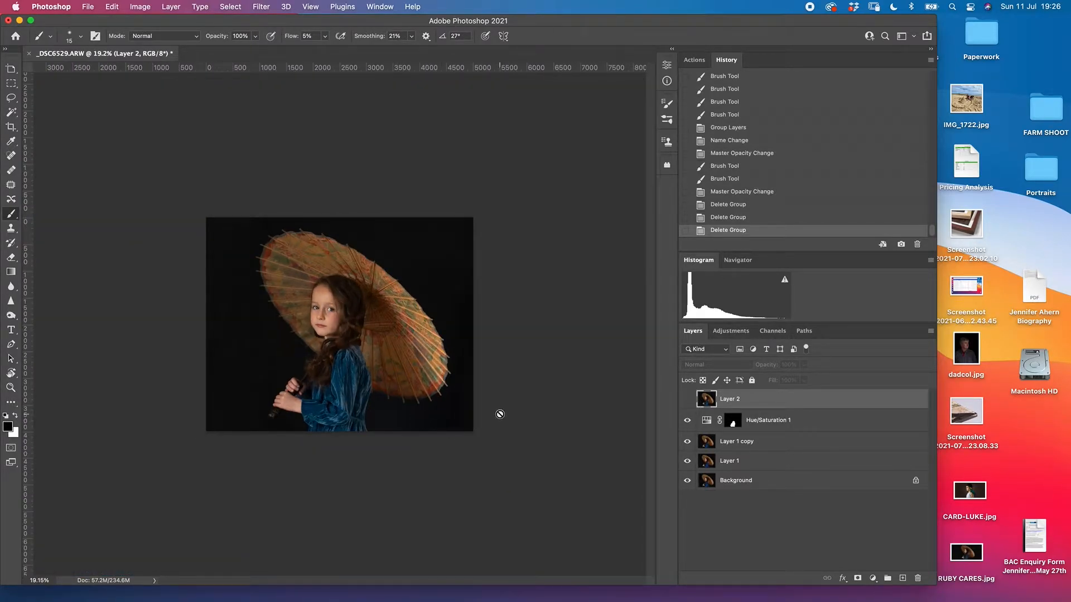
pyautogui.scroll(6, 450, 409)
pyautogui.scroll(-4, 450, 408)
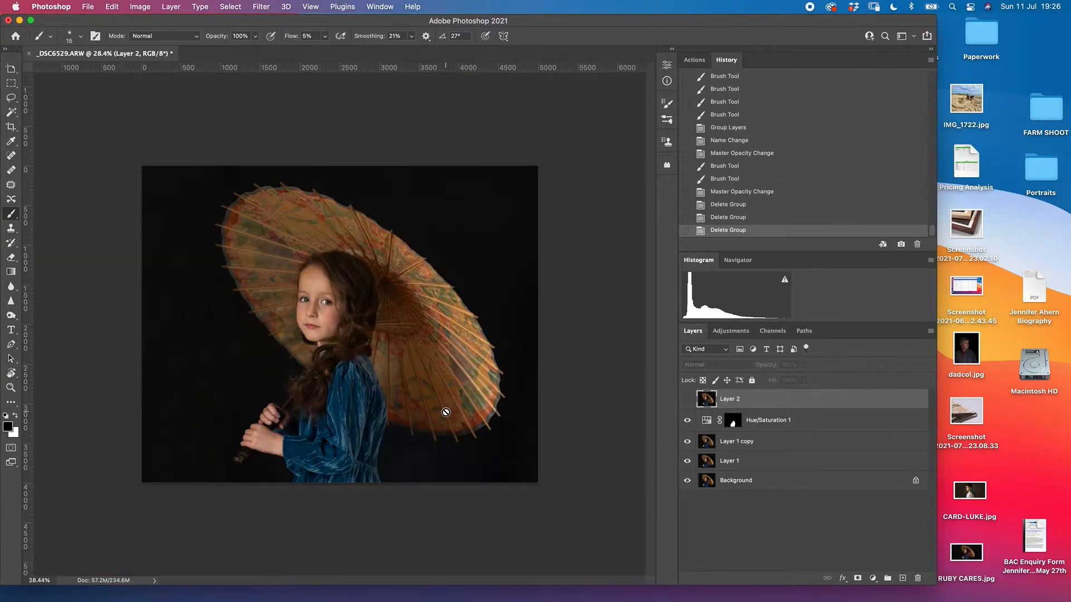
pyautogui.scroll(1, 444, 413)
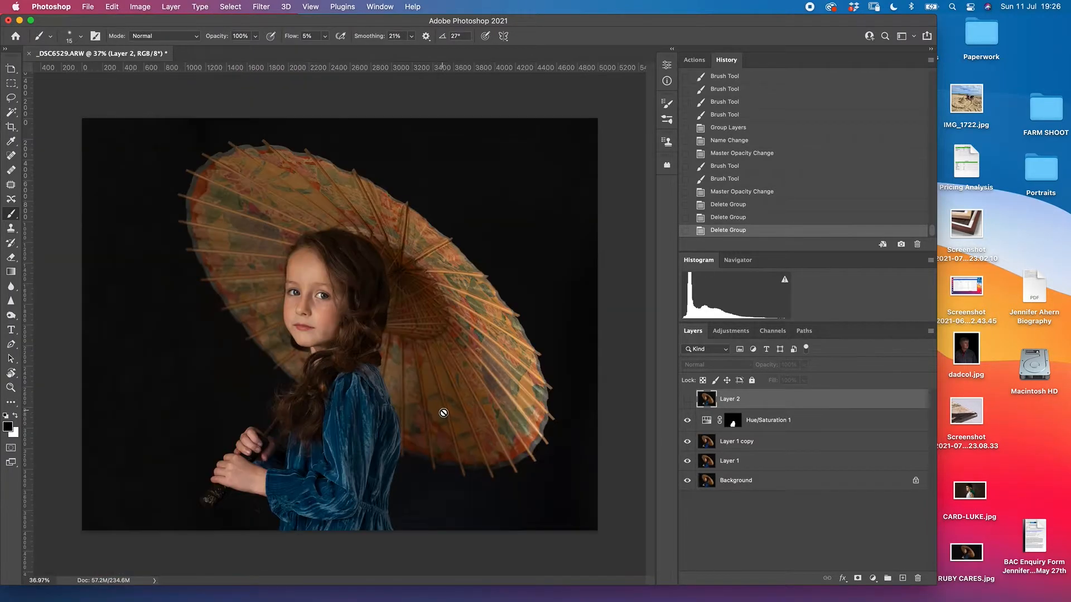
pyautogui.scroll(4, 502, 394)
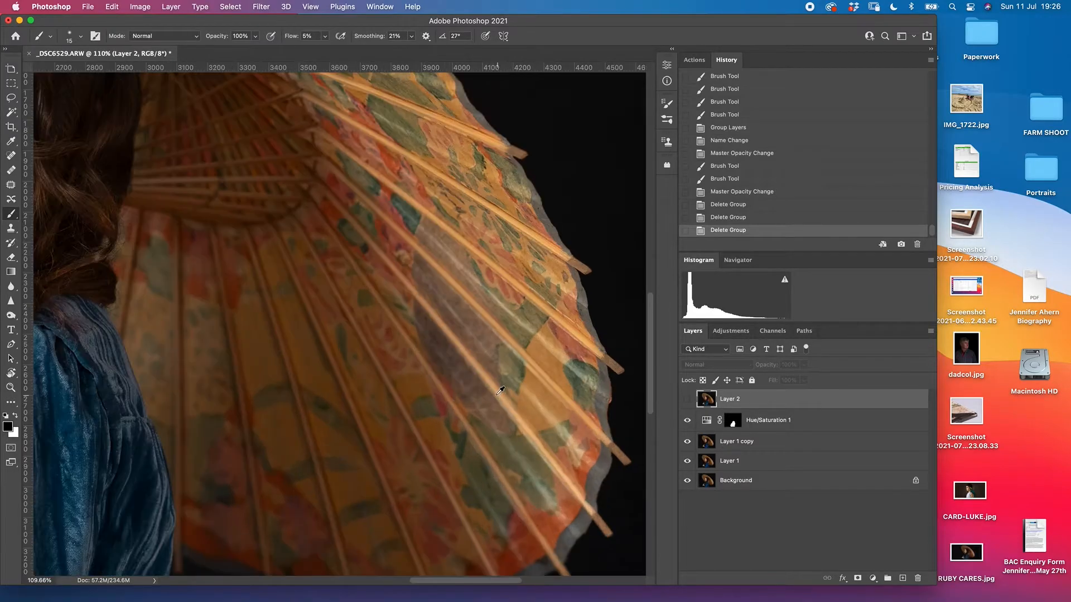
pyautogui.scroll(-1, 501, 392)
pyautogui.click(356, 404)
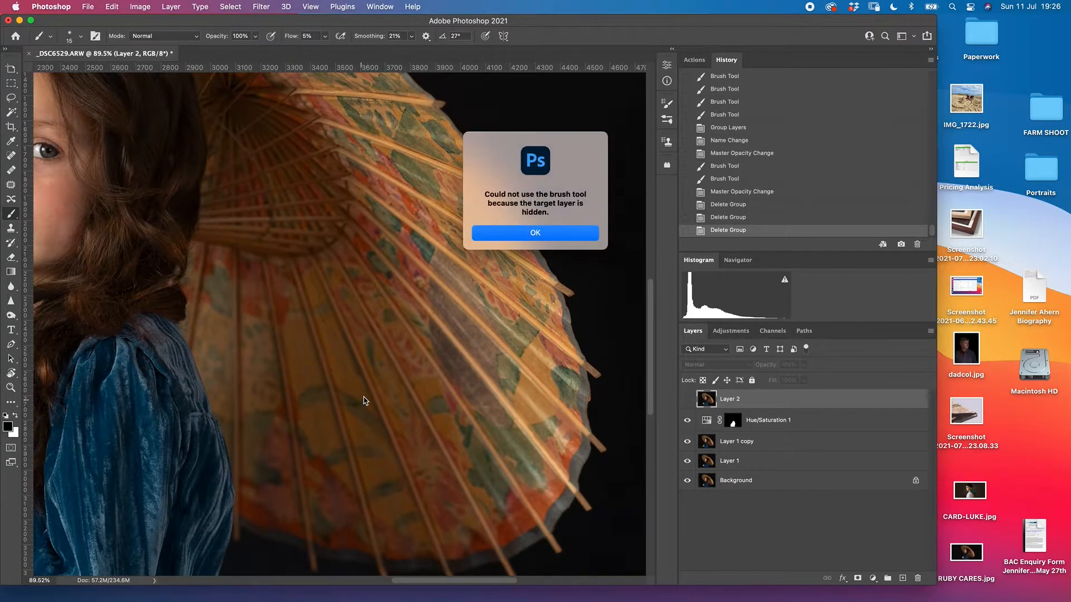
pyautogui.click(546, 236)
pyautogui.moveTo(394, 275)
pyautogui.mouseDown()
pyautogui.moveTo(574, 354)
pyautogui.moveTo(585, 339)
pyautogui.mouseUp()
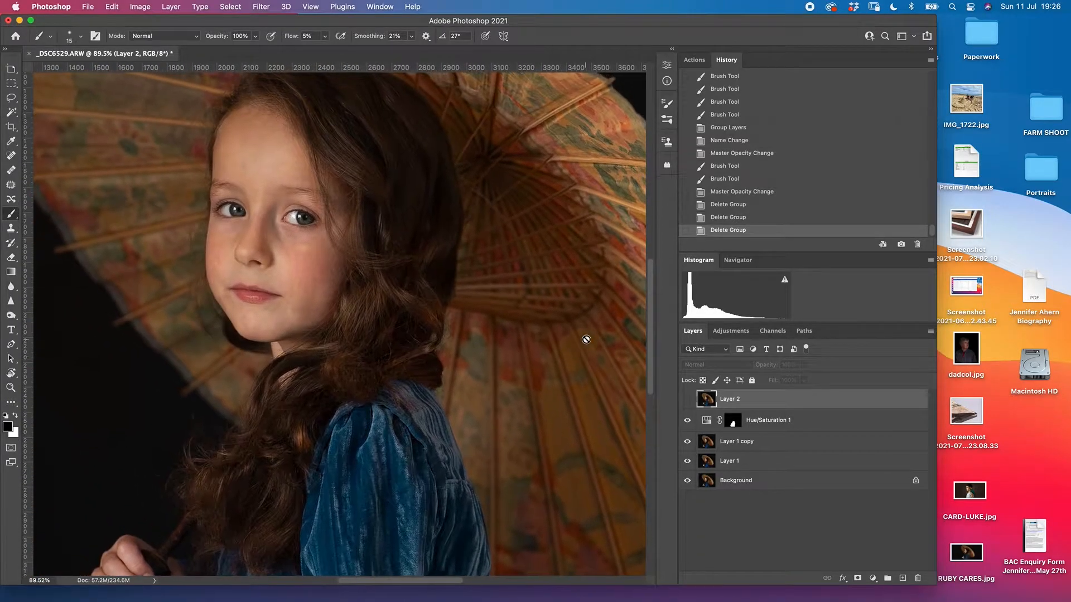
# - Compare the face with Layer 2 hidden and shown, leaving Layer 2 visible
pyautogui.click(687, 399)
pyautogui.click(688, 399)
pyautogui.click(688, 399)
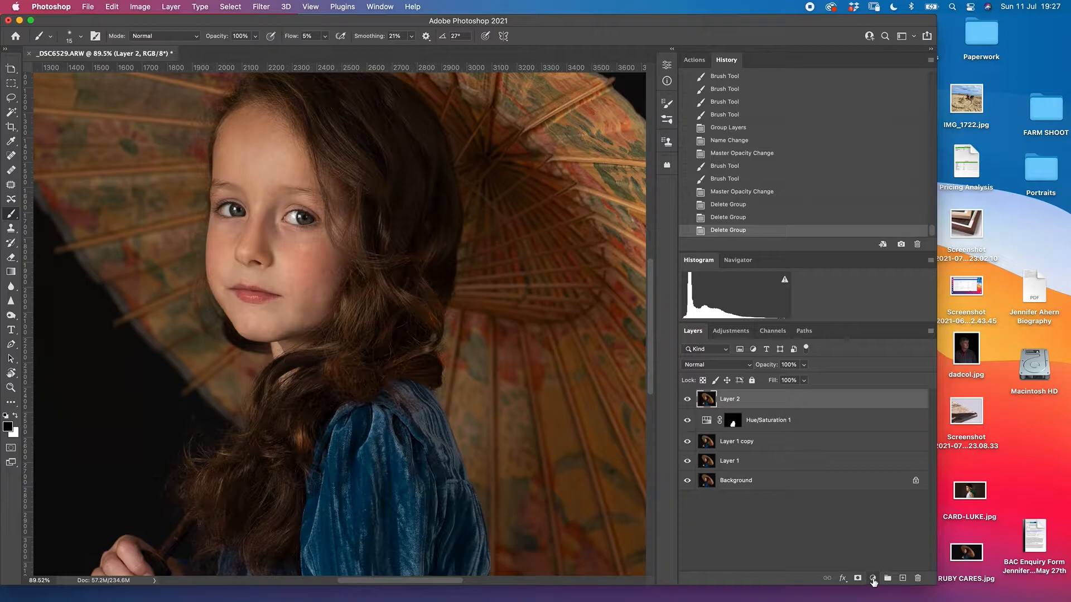
# - Add a Curves adjustment layer above Layer 2 and brighten the image by raising its midtone point to input 128, output 186
pyautogui.click(873, 582)
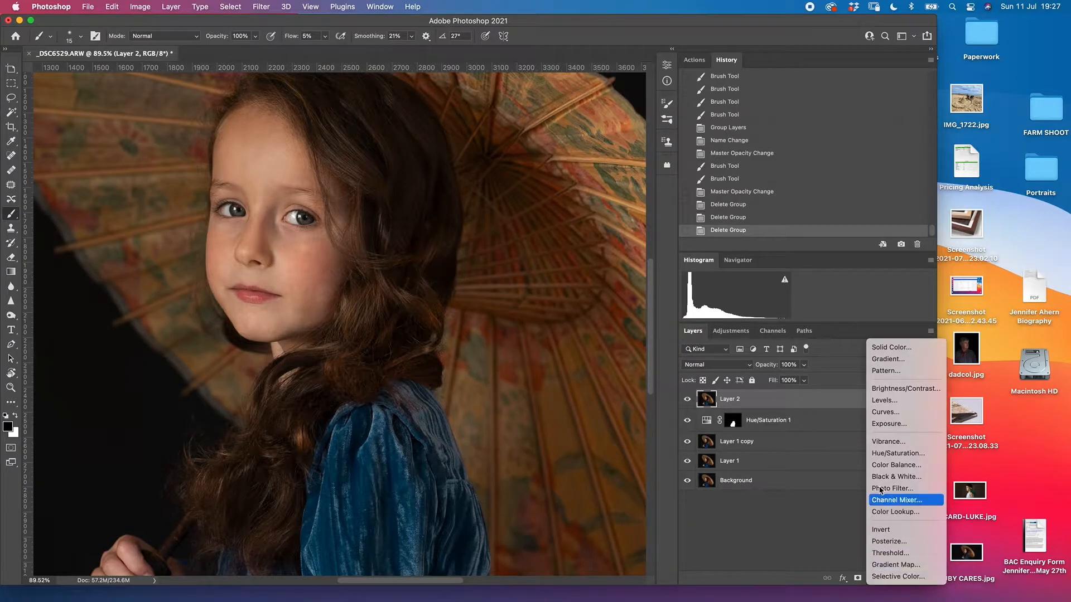
pyautogui.click(885, 412)
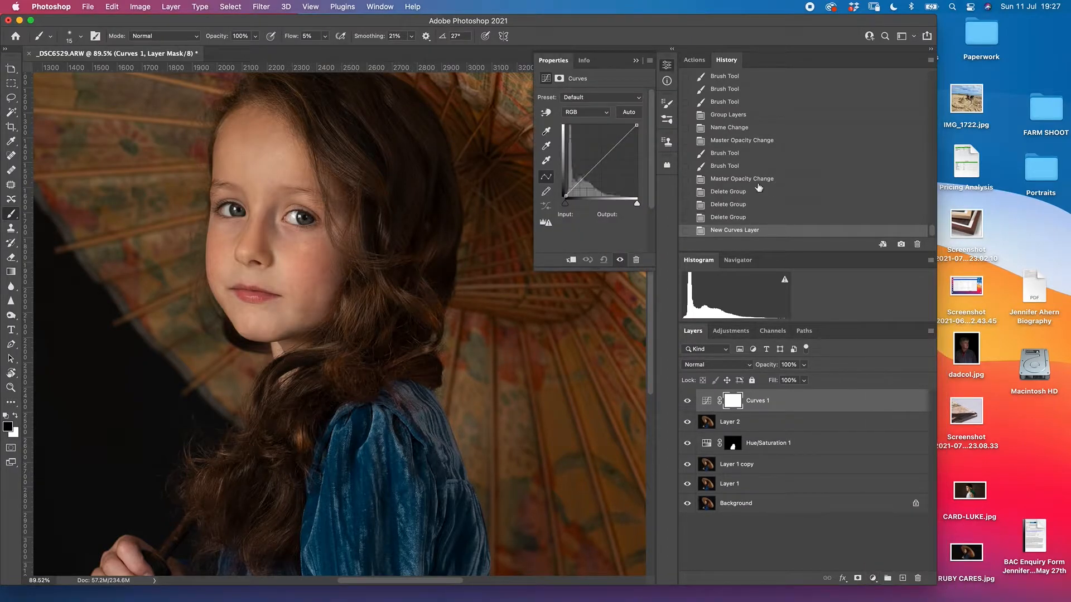
pyautogui.click(601, 161)
pyautogui.moveTo(600, 160); pyautogui.dragTo(602, 144)
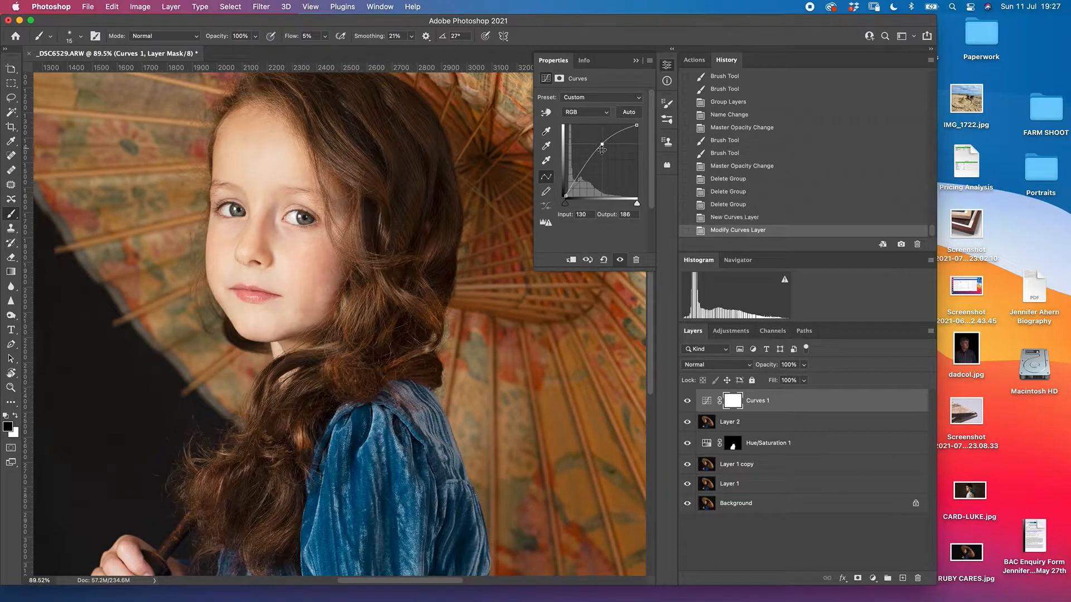
pyautogui.doubleClick(588, 215)
pyautogui.write('128')
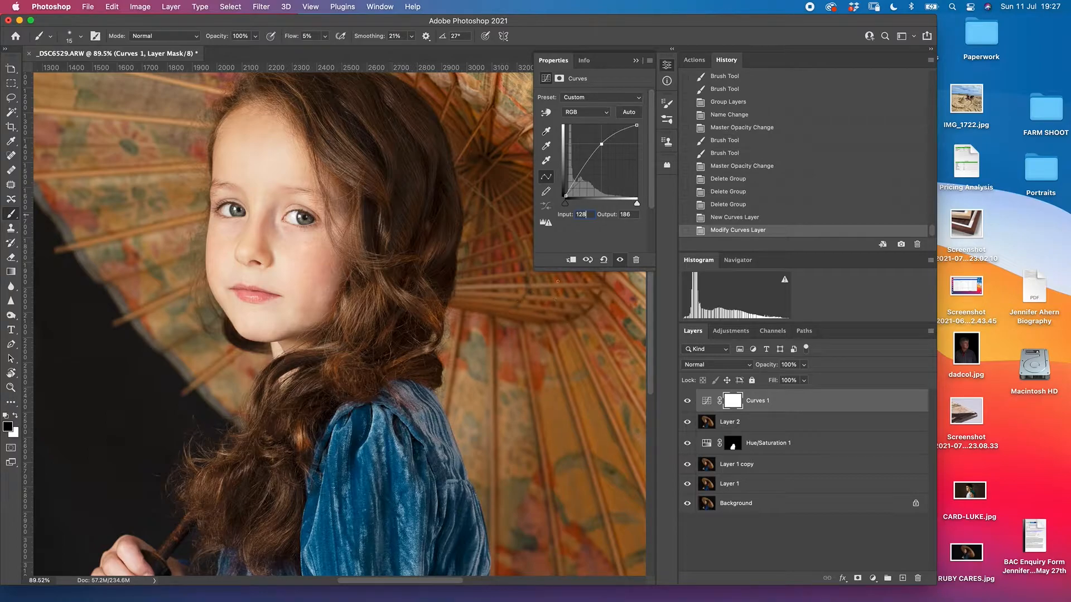
pyautogui.click(611, 236)
pyautogui.click(637, 60)
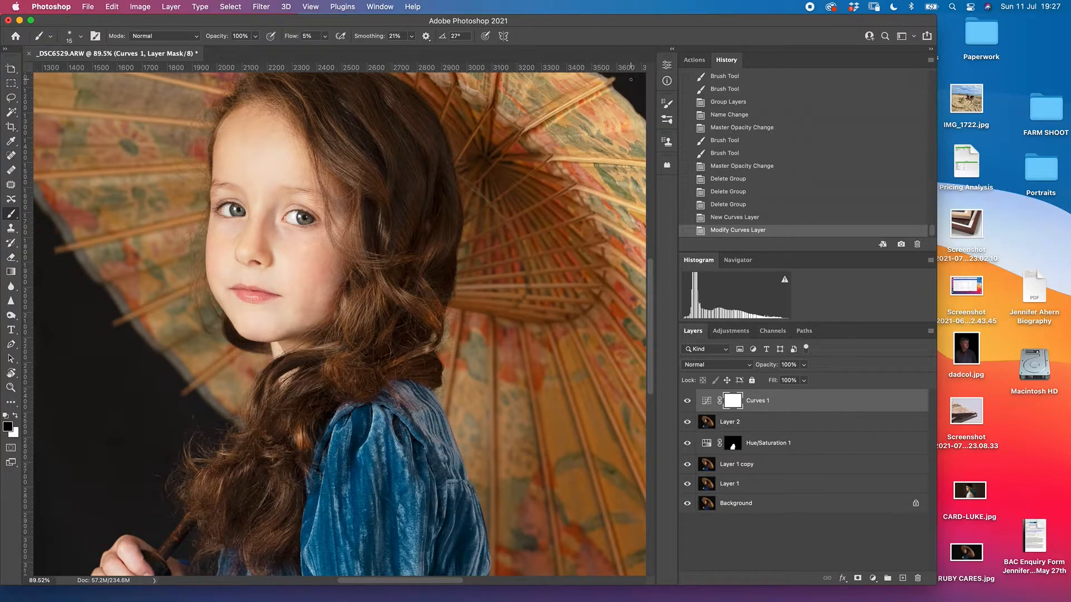
# - Invert the Curves 1 mask to black and set up a white brush at size 45 with 1% flow
pyautogui.press('super+i')
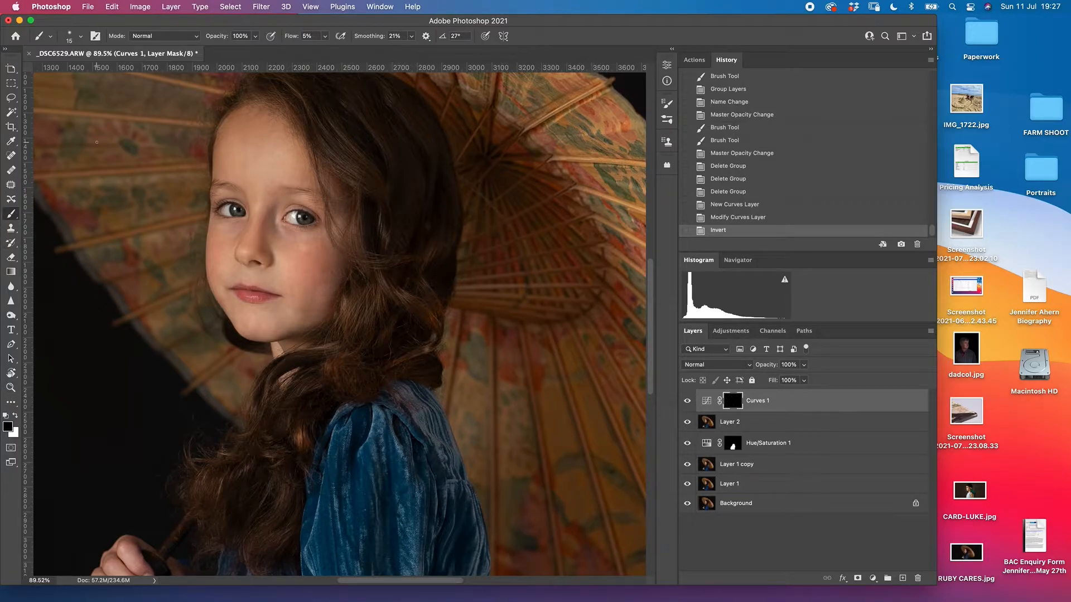
pyautogui.moveTo(291, 37); pyautogui.dragTo(278, 37)
pyautogui.press('x')
pyautogui.press(']')
pyautogui.scroll(3, 270, 228)
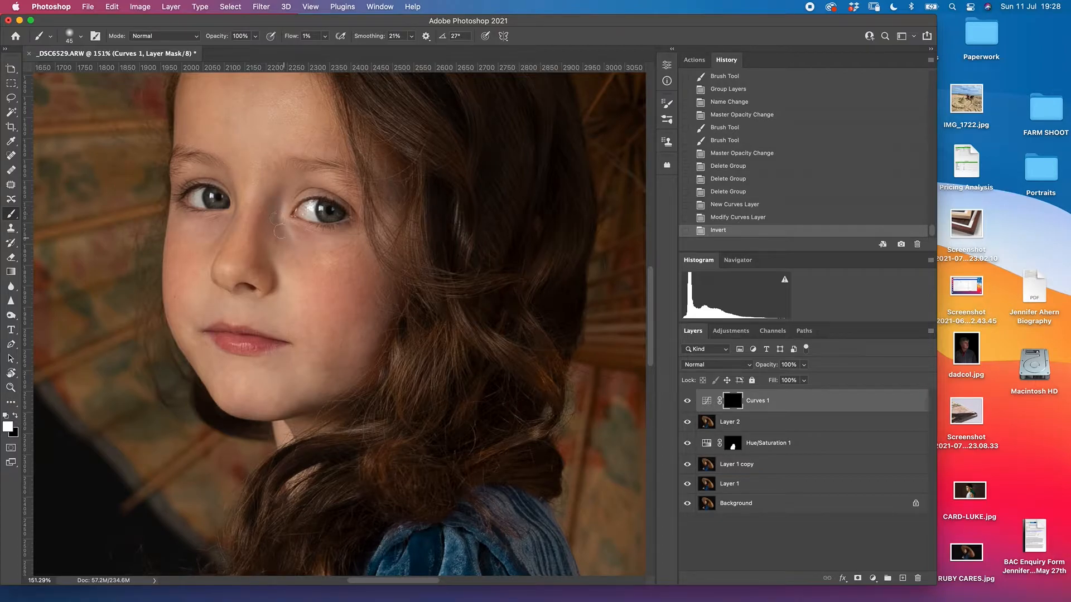
# - Paint white on the Curves 1 mask to lighten the darker patches around the eyes, nose and cheeks
pyautogui.moveTo(285, 238); pyautogui.dragTo(297, 185)
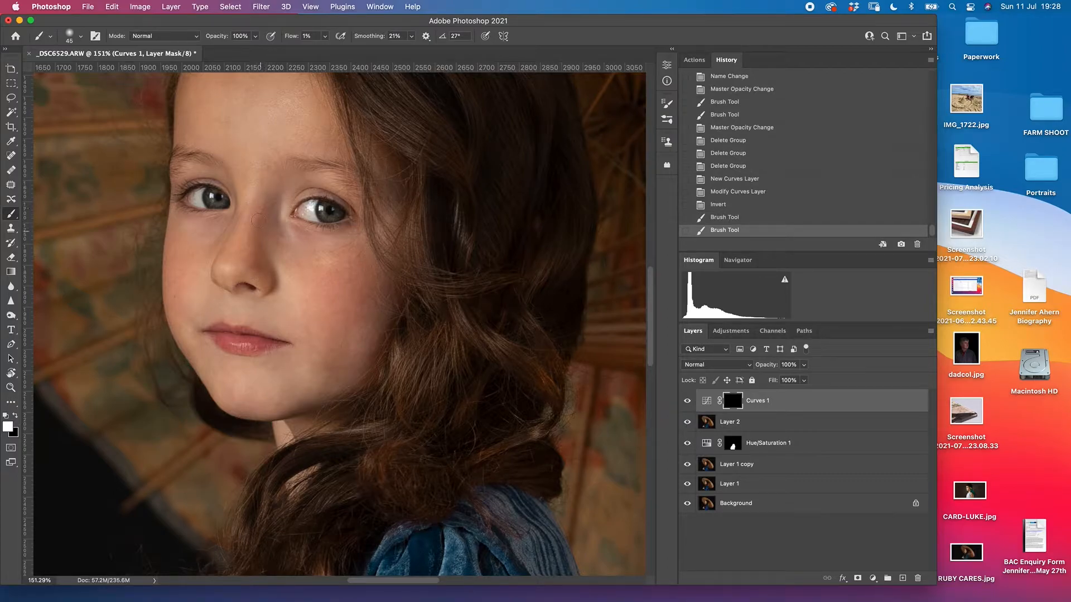
pyautogui.moveTo(259, 218)
pyautogui.mouseDown()
pyautogui.moveTo(273, 206)
pyautogui.moveTo(300, 238)
pyautogui.mouseUp()
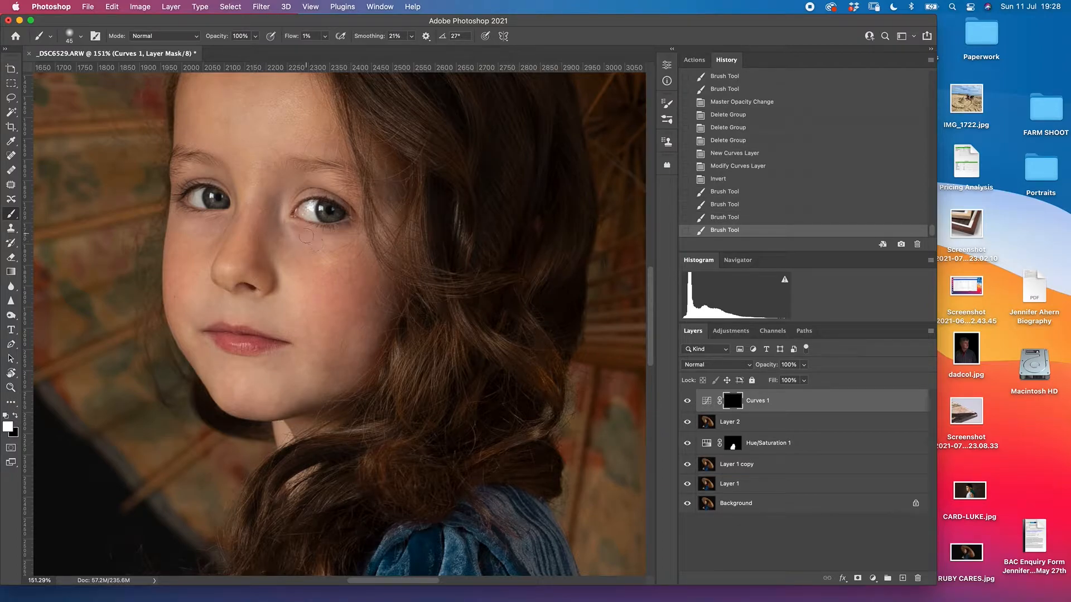
pyautogui.click(313, 248)
pyautogui.moveTo(334, 253)
pyautogui.mouseDown()
pyautogui.moveTo(305, 260)
pyautogui.moveTo(286, 250)
pyautogui.moveTo(295, 263)
pyautogui.moveTo(279, 242)
pyautogui.moveTo(242, 245)
pyautogui.moveTo(192, 225)
pyautogui.moveTo(215, 223)
pyautogui.moveTo(210, 238)
pyautogui.moveTo(198, 238)
pyautogui.moveTo(217, 239)
pyautogui.moveTo(203, 255)
pyautogui.moveTo(206, 242)
pyautogui.moveTo(209, 253)
pyautogui.moveTo(182, 261)
pyautogui.moveTo(185, 250)
pyautogui.moveTo(178, 282)
pyautogui.mouseUp()
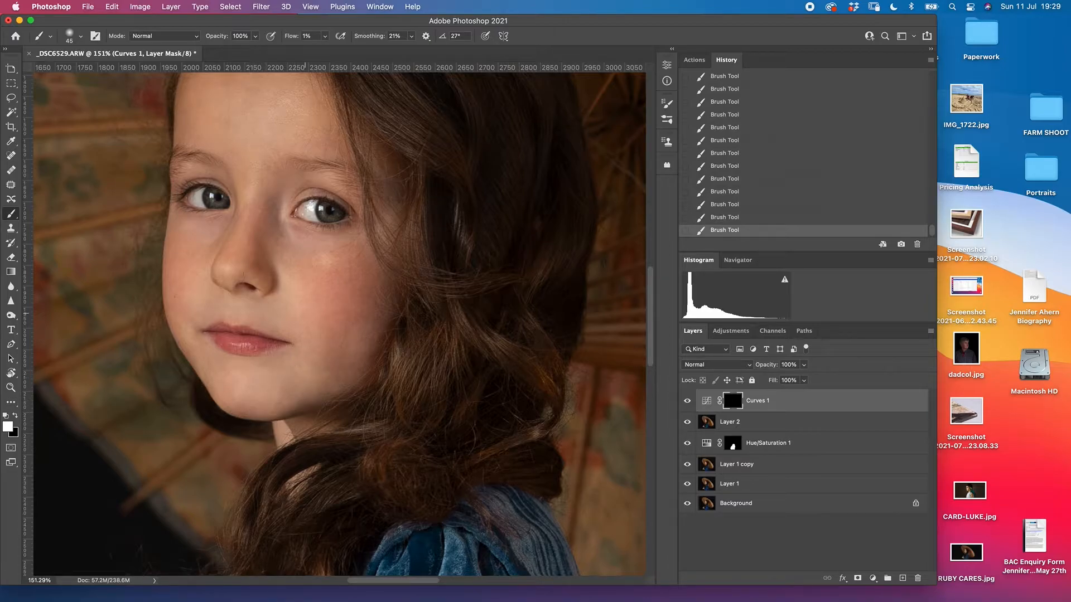
# - Reduce the brush size to 30 and compare the face with the Curves 1 layer hidden and shown
pyautogui.press('[')
pyautogui.press('[')
pyautogui.scroll(10, 231, 76)
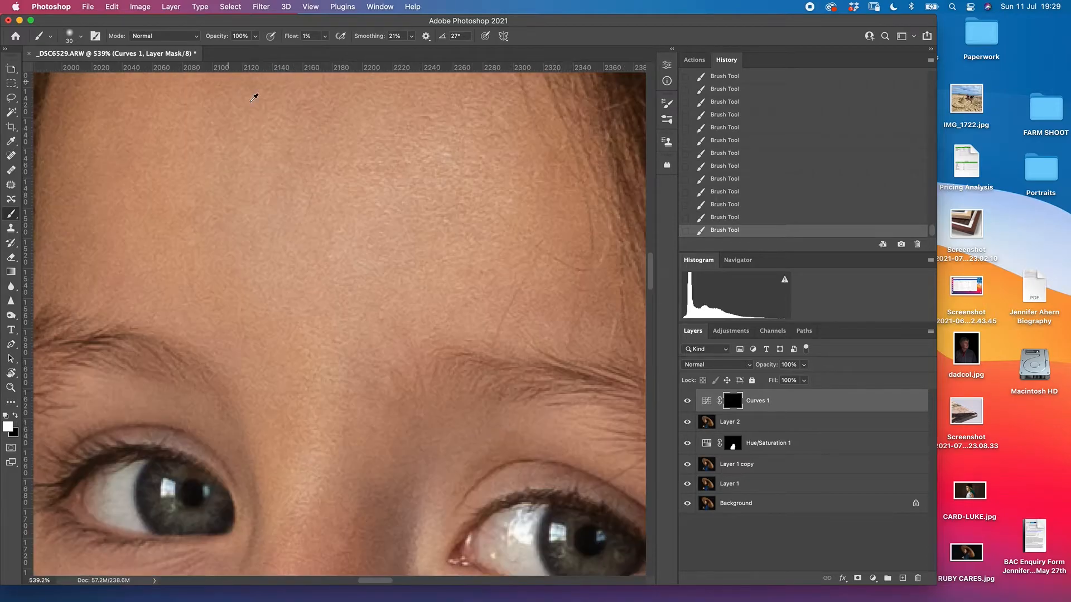
pyautogui.scroll(-10, 452, 367)
pyautogui.moveTo(423, 444); pyautogui.dragTo(287, 279)
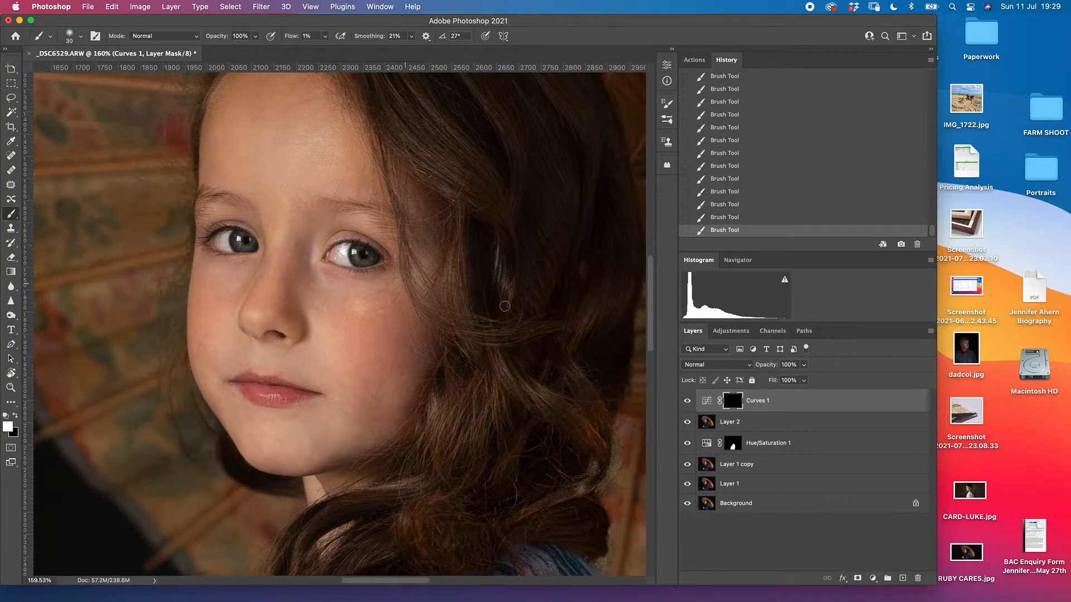
pyautogui.click(687, 401)
pyautogui.click(688, 402)
# - Add a second Curves layer, lower its midtone point to input 128, output 81, and invert its mask to black
pyautogui.click(873, 579)
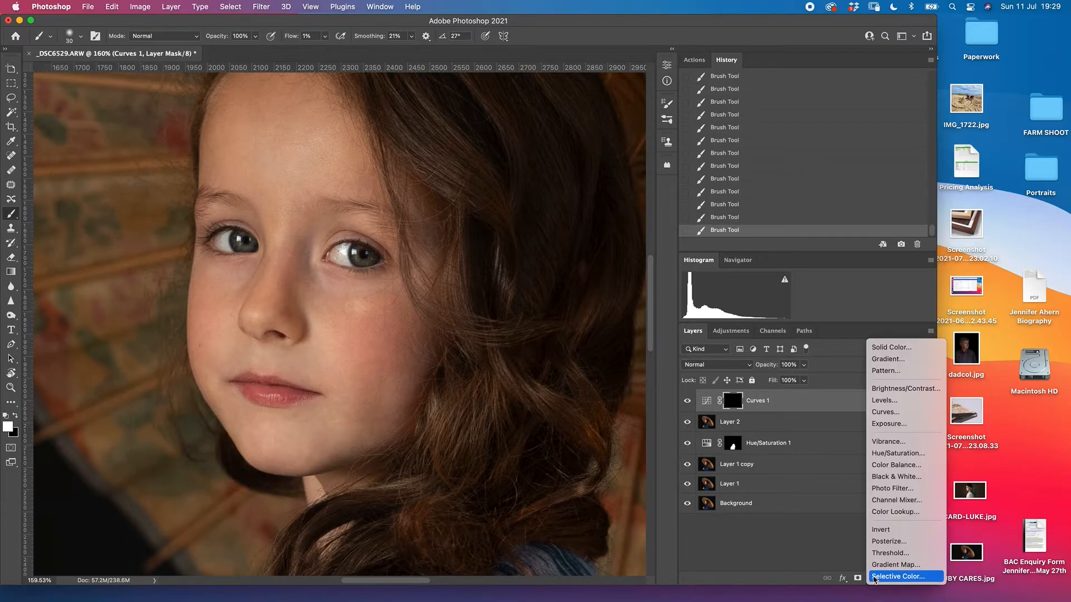
pyautogui.click(881, 413)
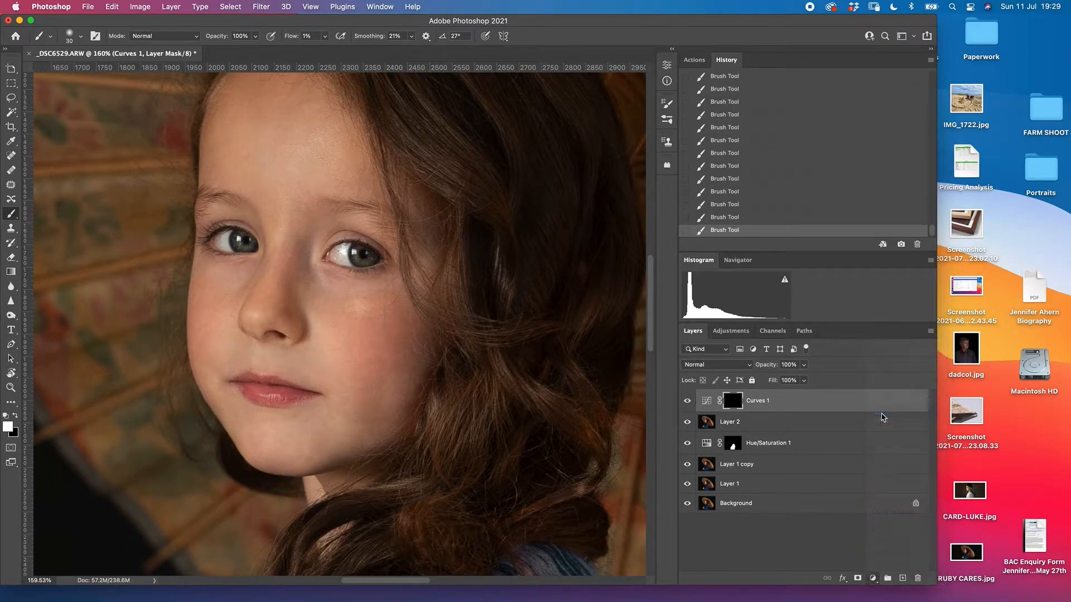
pyautogui.moveTo(601, 158); pyautogui.dragTo(602, 174)
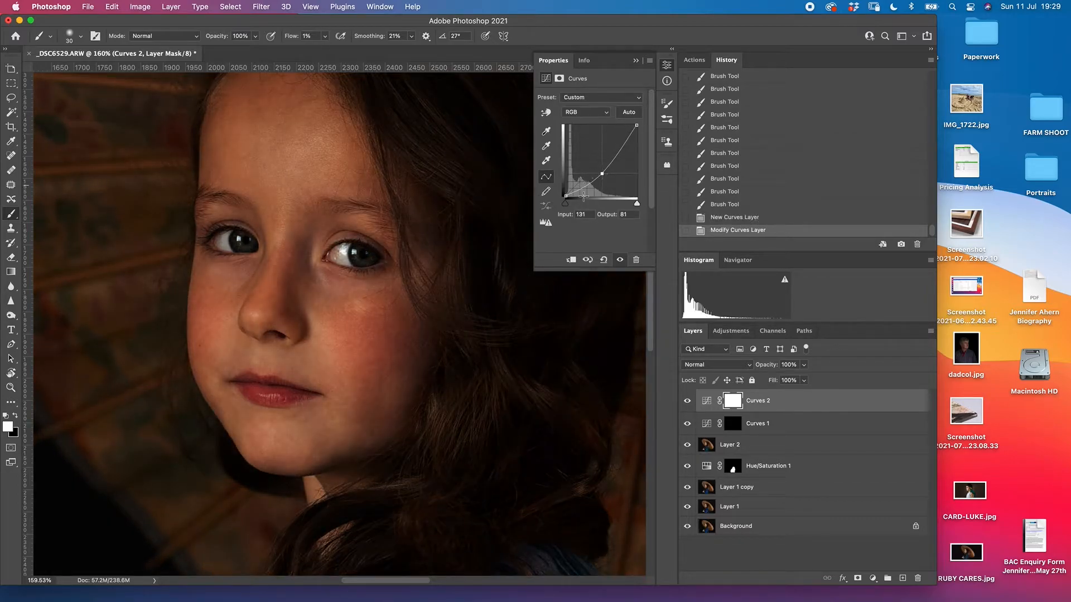
pyautogui.click(580, 214)
pyautogui.write('128')
pyautogui.press('super+i')
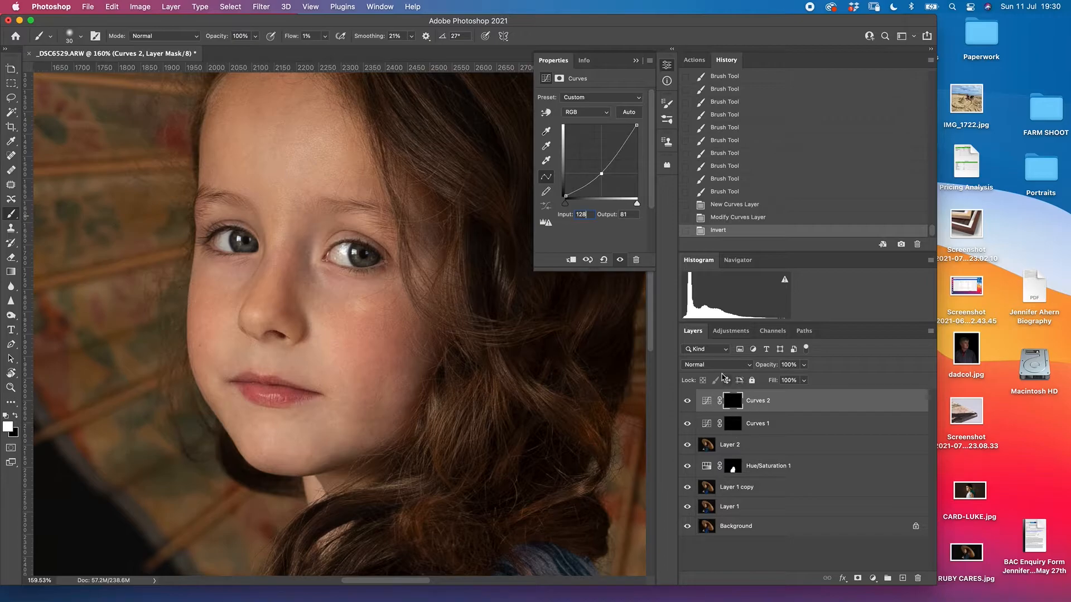
pyautogui.click(636, 60)
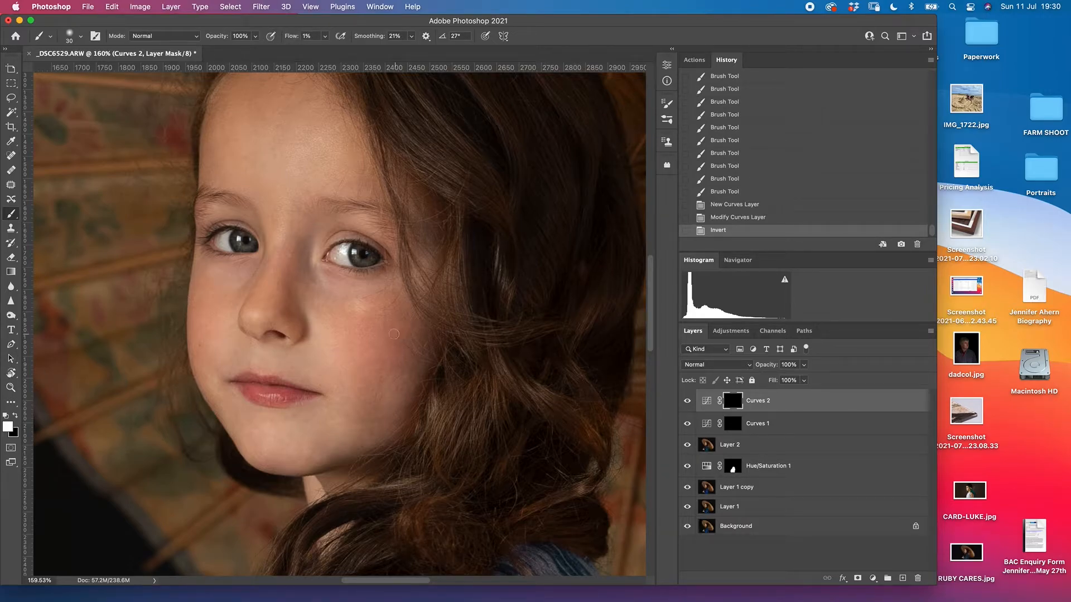
# - Paint white on the Curves 2 mask with a size 35 brush to darken bright patches on both cheeks and the jawline
pyautogui.moveTo(384, 333)
pyautogui.mouseDown()
pyautogui.moveTo(430, 280)
pyautogui.moveTo(456, 324)
pyautogui.mouseUp()
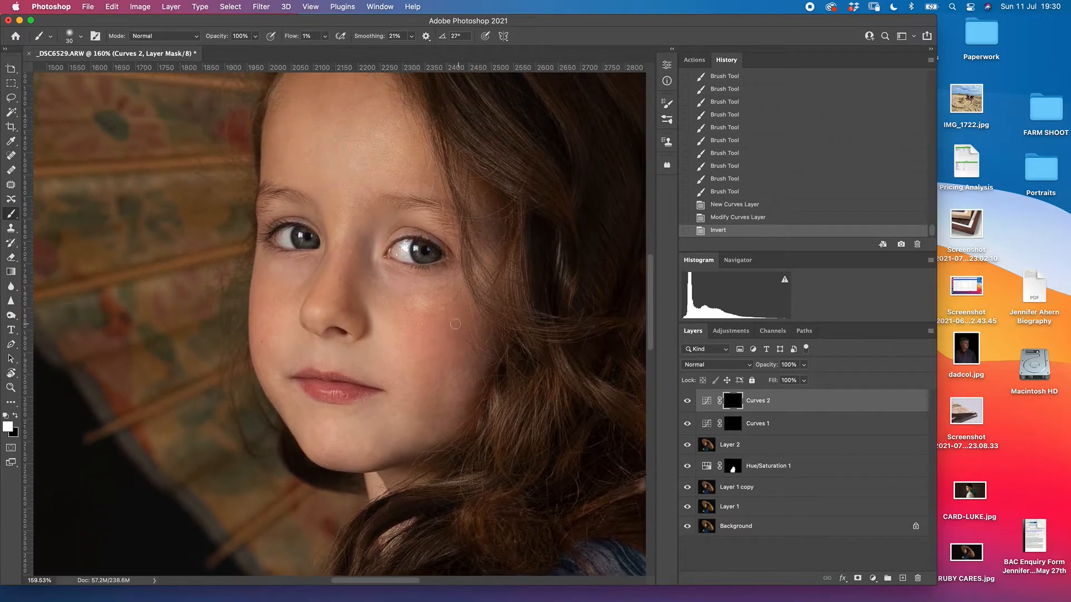
pyautogui.scroll(2, 443, 309)
pyautogui.scroll(-5, 438, 306)
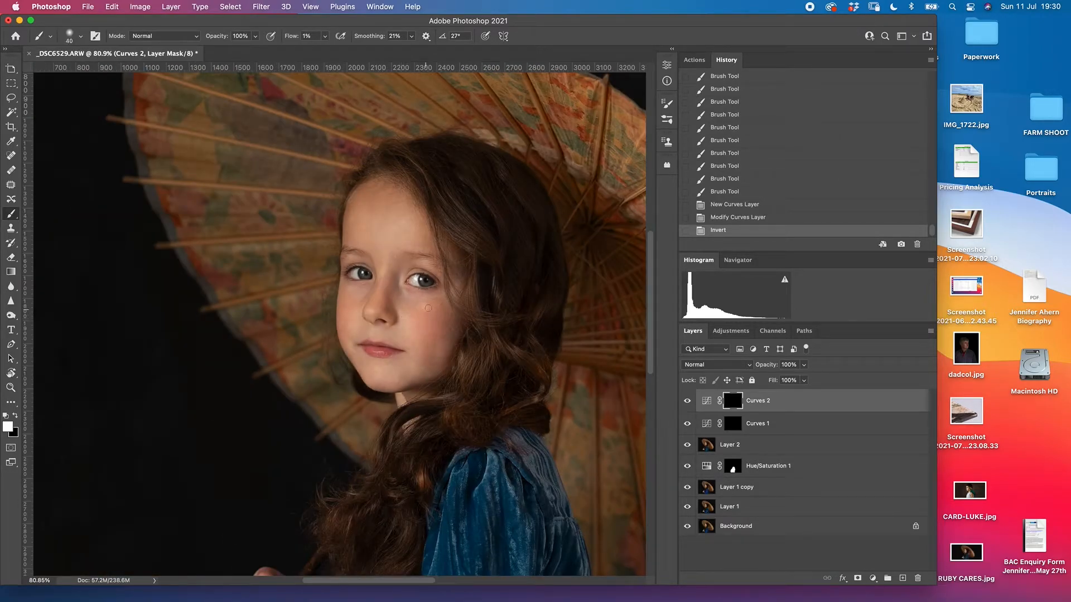
pyautogui.scroll(4, 421, 308)
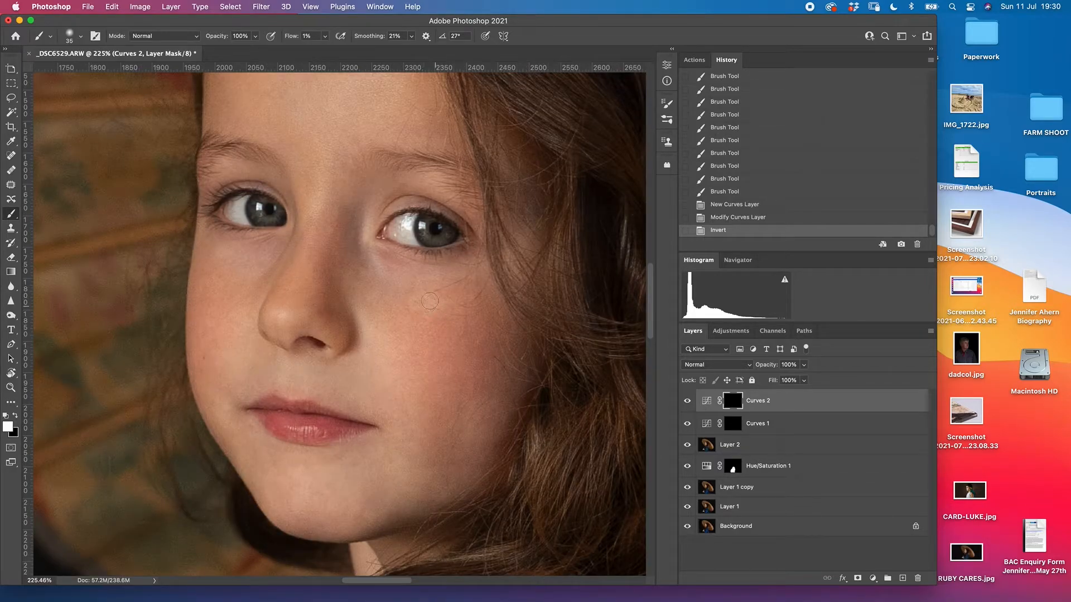
pyautogui.click(435, 304)
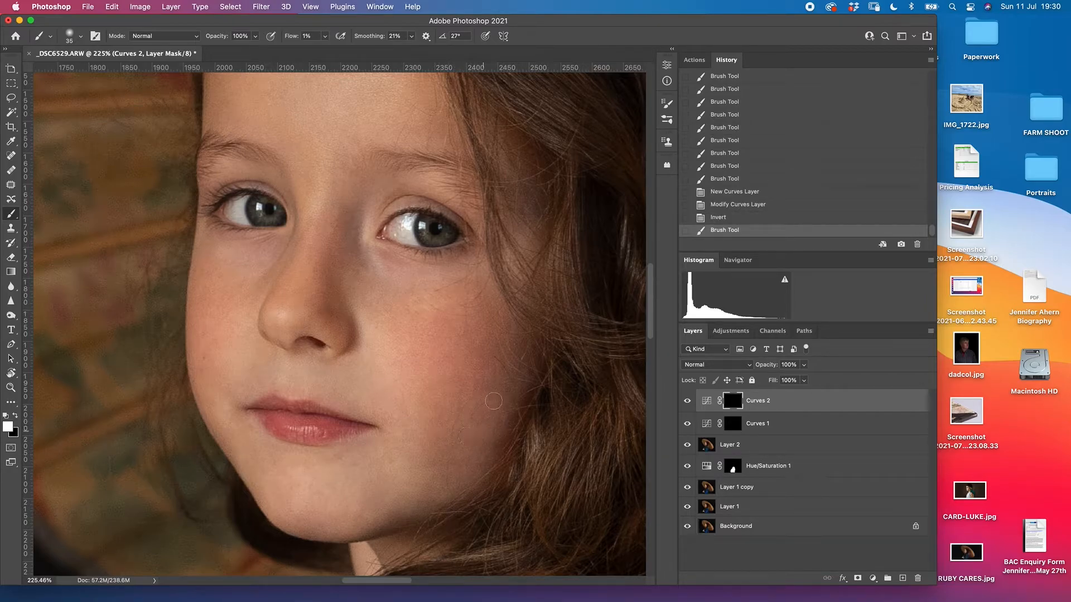
pyautogui.moveTo(481, 439); pyautogui.dragTo(486, 434)
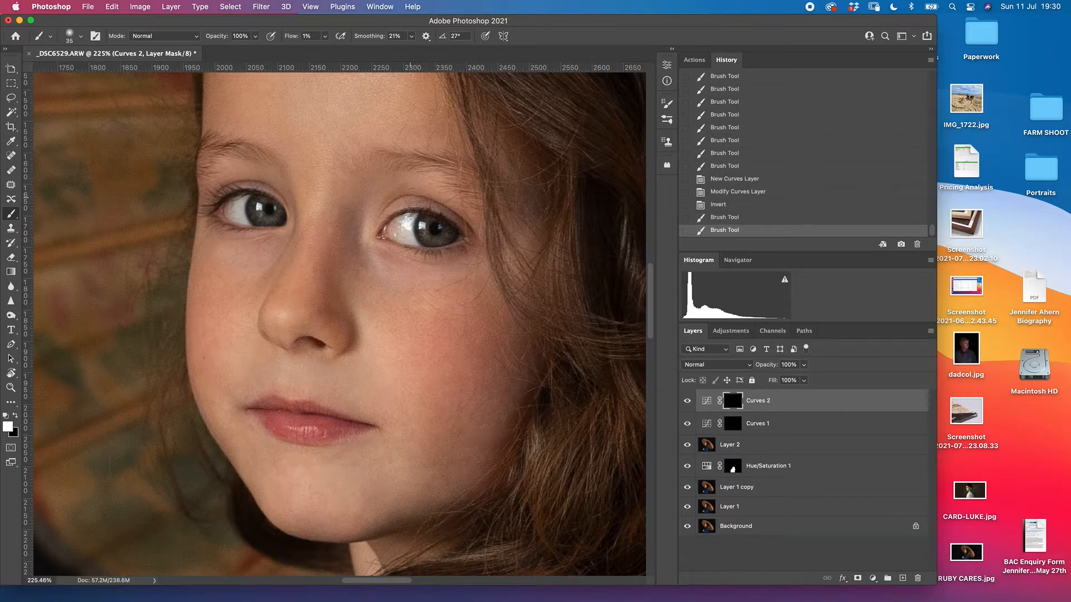
pyautogui.moveTo(421, 307)
pyautogui.mouseDown()
pyautogui.moveTo(450, 303)
pyautogui.moveTo(417, 306)
pyautogui.moveTo(465, 301)
pyautogui.moveTo(485, 322)
pyautogui.mouseUp()
pyautogui.moveTo(212, 328); pyautogui.dragTo(201, 329)
pyautogui.moveTo(208, 403); pyautogui.dragTo(225, 420)
pyautogui.click(225, 427)
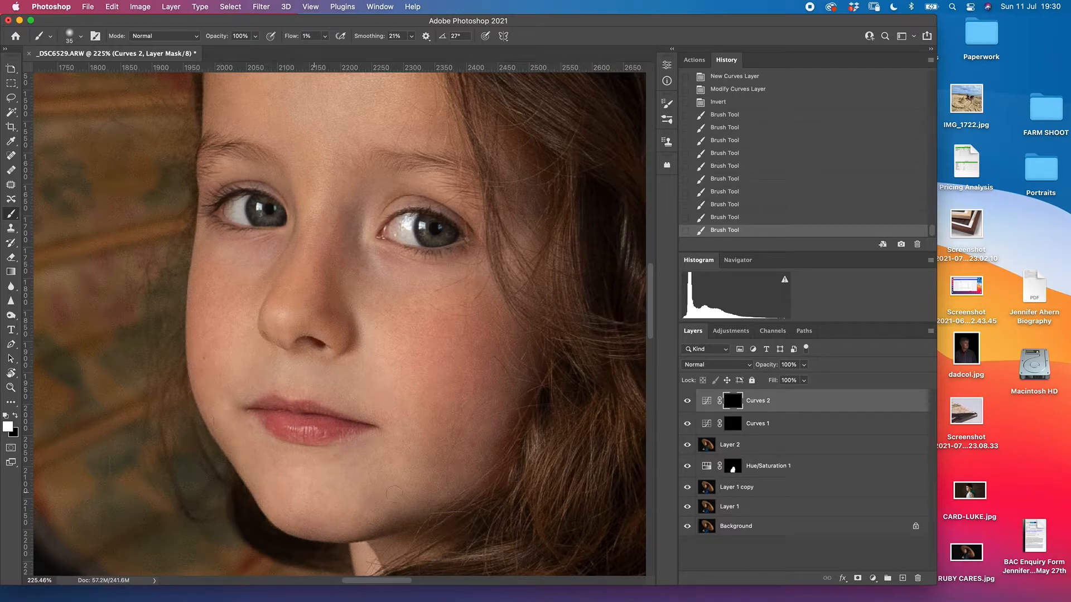
# - Paint the Curves 2 mask over the nose bridge, the shadowed side of the face and the eyelid to deepen their shading
pyautogui.moveTo(325, 237); pyautogui.dragTo(330, 227)
pyautogui.moveTo(493, 371)
pyautogui.mouseDown()
pyautogui.moveTo(494, 454)
pyautogui.moveTo(476, 365)
pyautogui.moveTo(465, 103)
pyautogui.mouseUp()
pyautogui.moveTo(434, 200); pyautogui.dragTo(469, 204)
pyautogui.press('super+0')
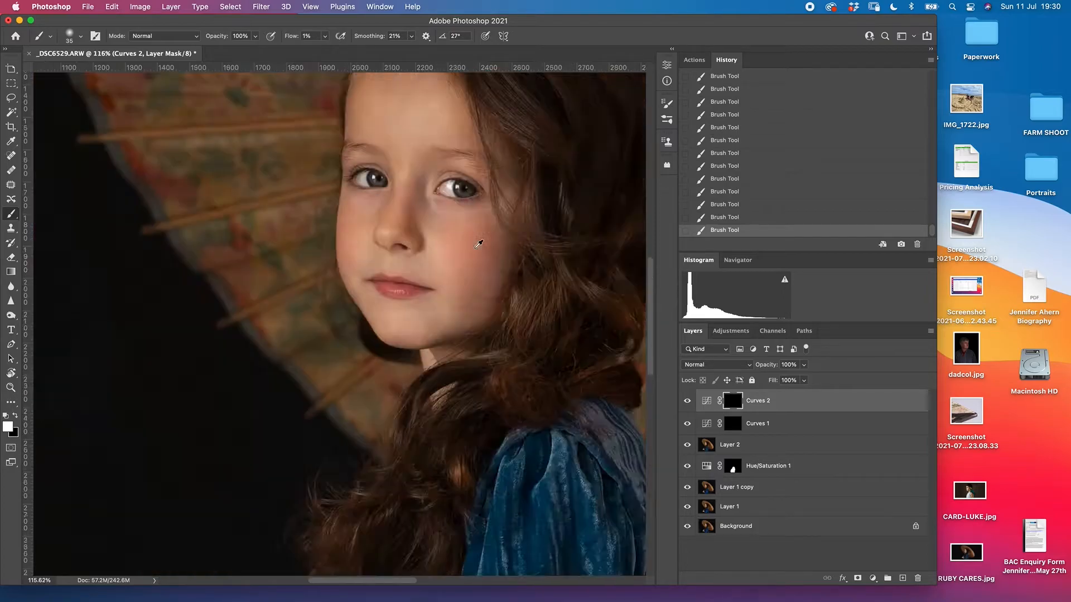
# - Compare the face with Curves 2 hidden and shown, and group the Curves 1 and Curves 2 layers under the name "blemish"
pyautogui.click(686, 401)
pyautogui.click(687, 402)
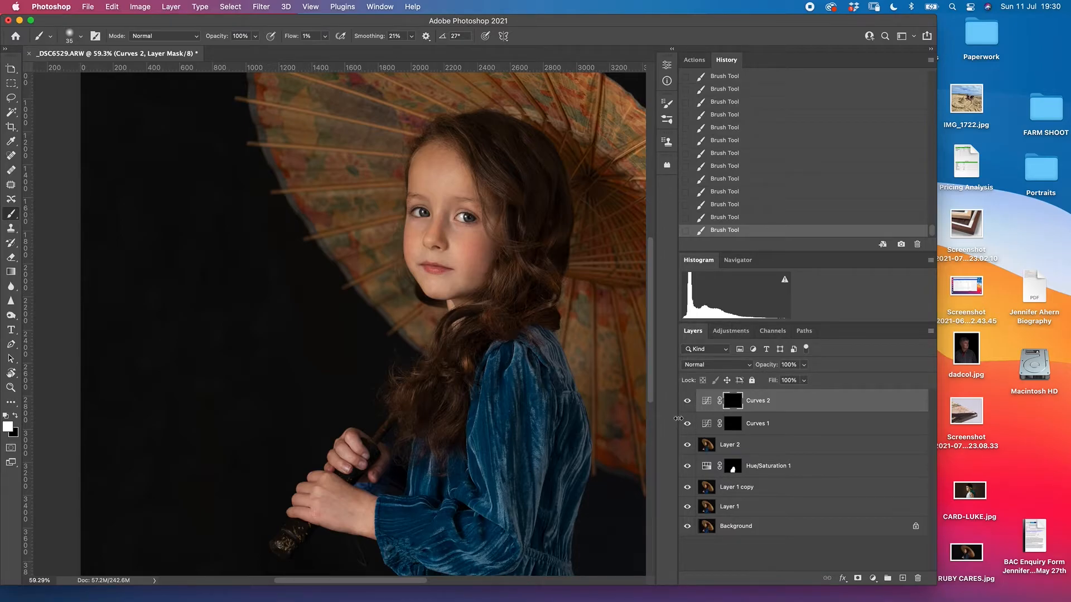
pyautogui.keyDown('shift'); pyautogui.click(757, 431); pyautogui.keyUp('shift')
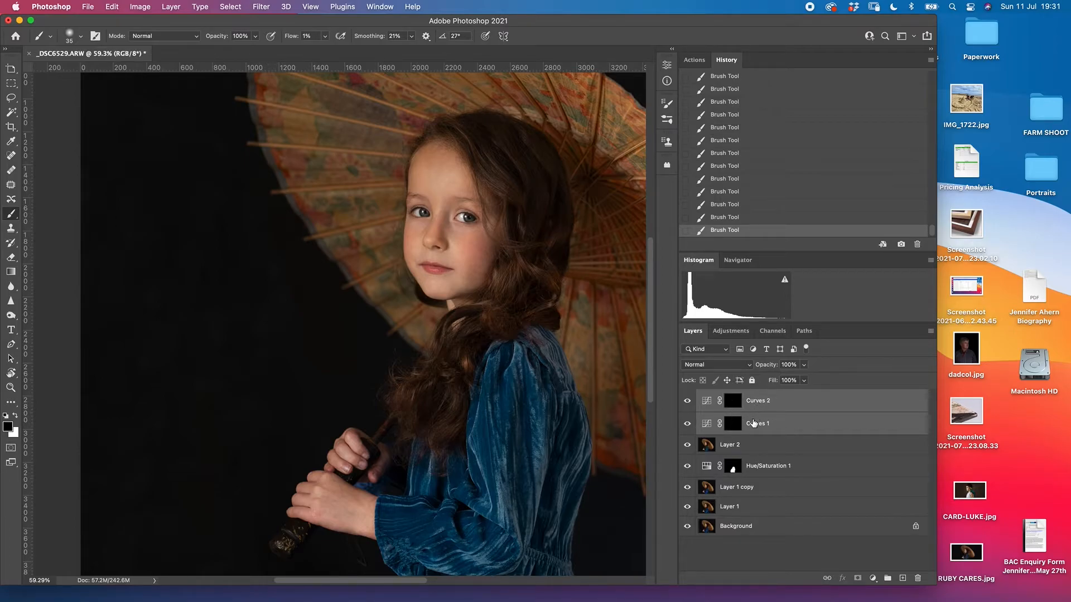
pyautogui.click(888, 579)
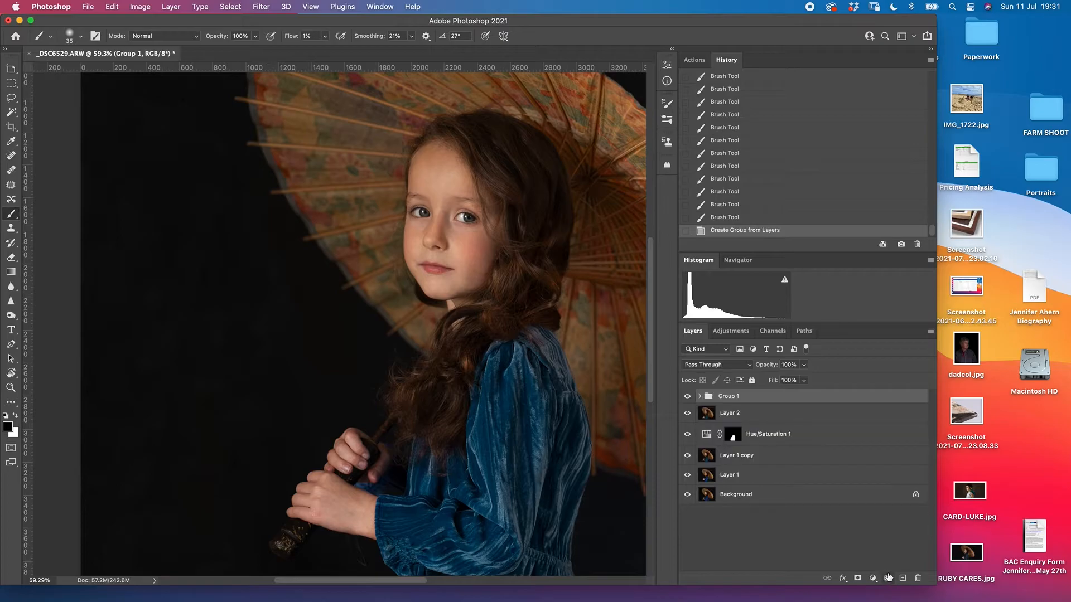
pyautogui.doubleClick(728, 396)
pyautogui.write('blemish')
pyautogui.press('Return')
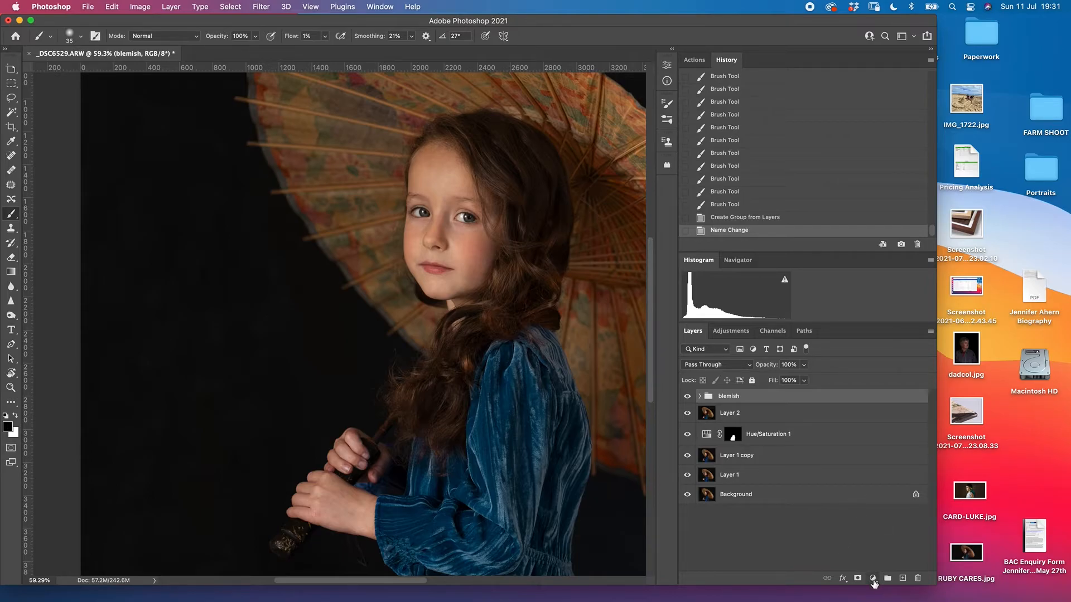
# - Add a Curves layer above the blemish group, raise its midtone point to input 128, output 185, and invert its mask to black
pyautogui.click(873, 578)
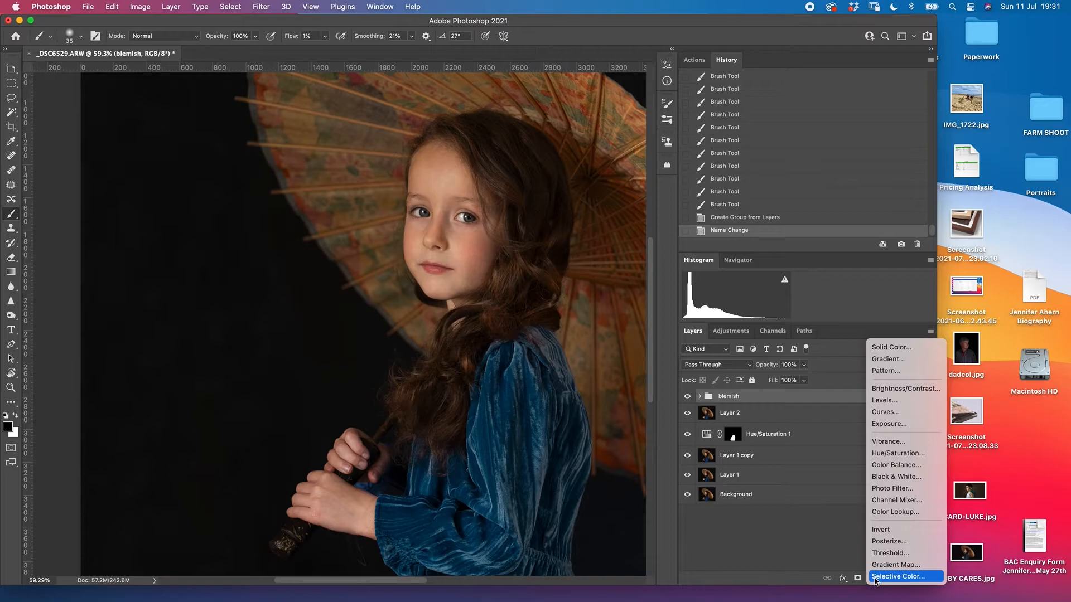
pyautogui.click(890, 413)
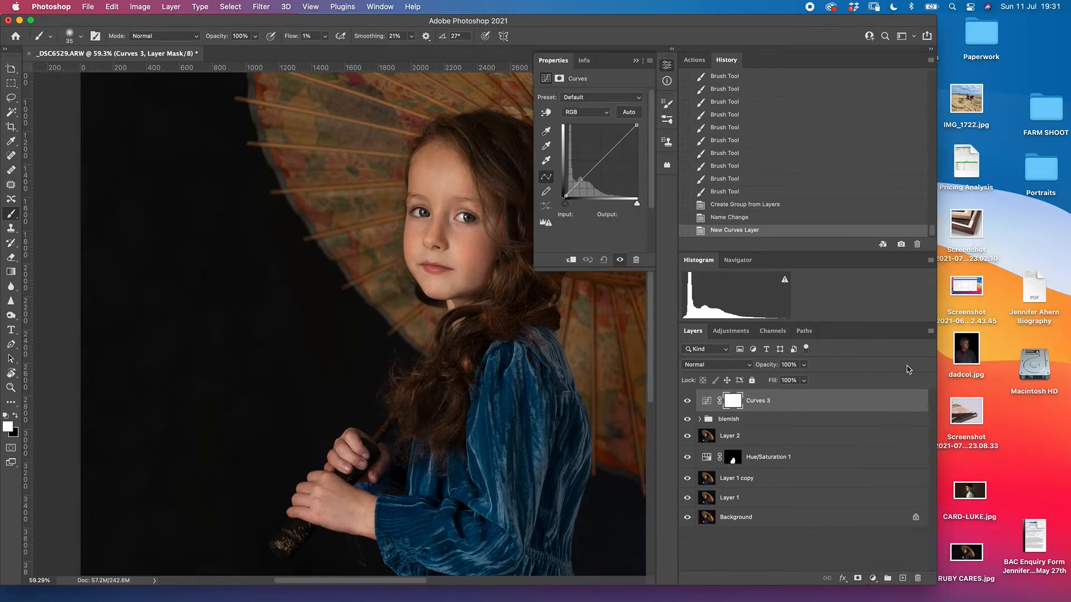
pyautogui.moveTo(599, 158); pyautogui.dragTo(601, 144)
pyautogui.click(580, 214)
pyautogui.write('128')
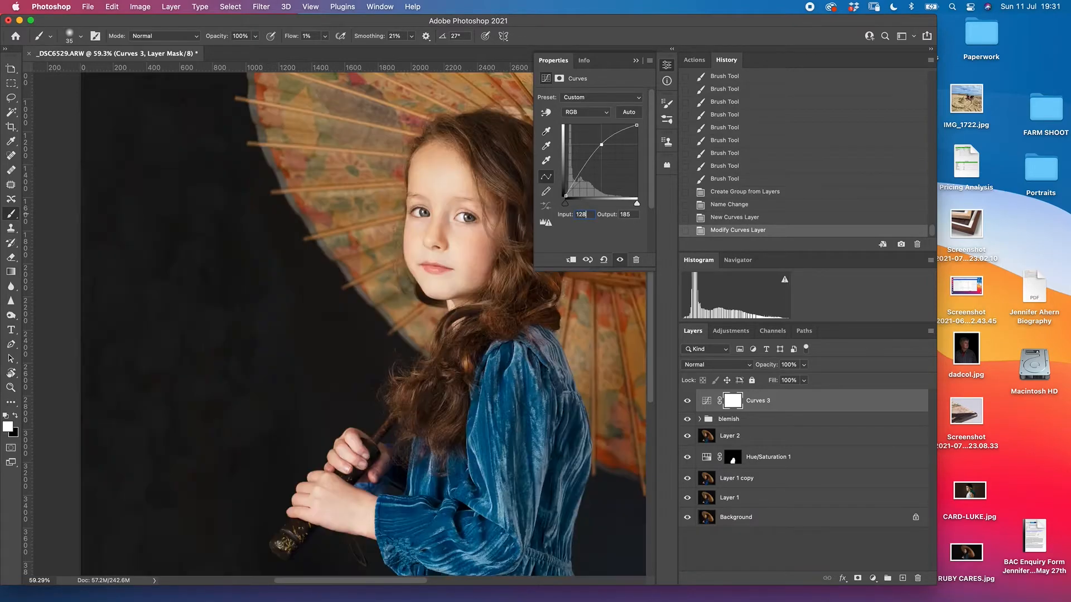
pyautogui.click(635, 60)
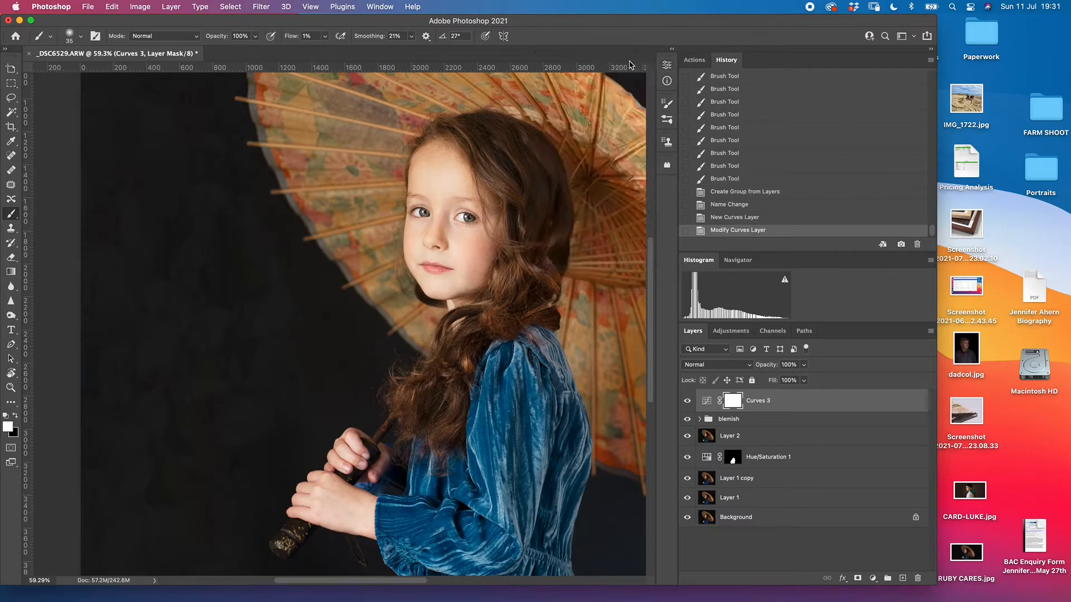
pyautogui.press('super+i')
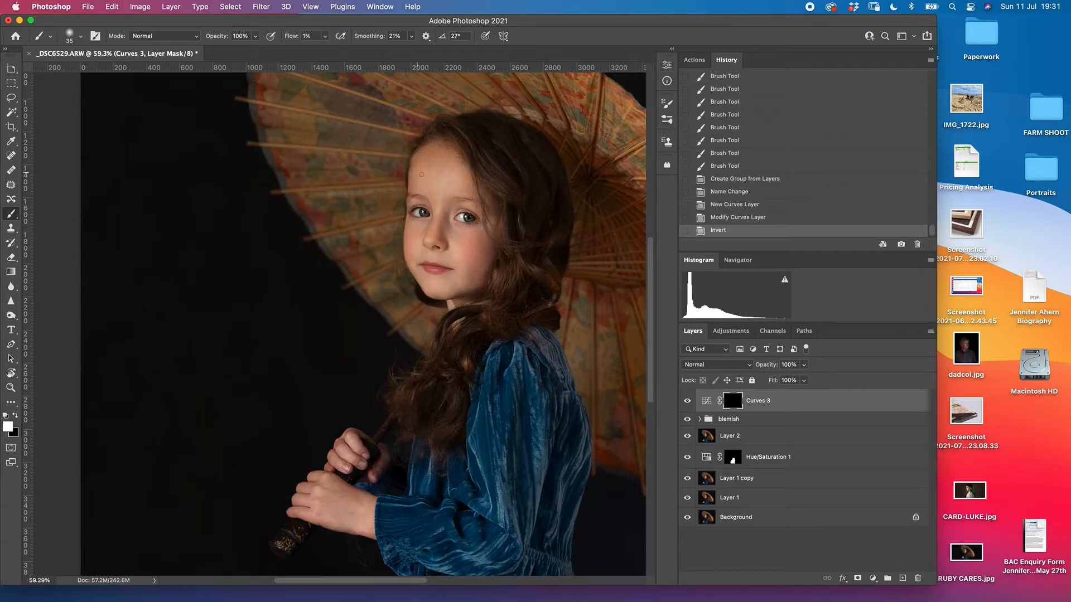
# - Enlarge the brush and paint white on the Curves 3 mask to brighten the forehead and the nose bridge
pyautogui.press(']')
pyautogui.press(']')
pyautogui.press(']')
pyautogui.press(']')
pyautogui.press(']')
pyautogui.press(']')
pyautogui.press(']')
pyautogui.moveTo(447, 178); pyautogui.dragTo(446, 185)
pyautogui.moveTo(449, 182)
pyautogui.mouseDown()
pyautogui.moveTo(463, 219)
pyautogui.moveTo(444, 189)
pyautogui.mouseUp()
pyautogui.moveTo(432, 234); pyautogui.dragTo(429, 238)
# - Brighten the nose, chin and cheeks on the Curves 3 mask with a size 150 brush, and compare the layer hidden and shown
pyautogui.press('[')
pyautogui.press('[')
pyautogui.press('[')
pyautogui.press('[')
pyautogui.moveTo(440, 210)
pyautogui.mouseDown()
pyautogui.moveTo(451, 185)
pyautogui.moveTo(422, 183)
pyautogui.moveTo(442, 178)
pyautogui.moveTo(425, 190)
pyautogui.moveTo(449, 176)
pyautogui.moveTo(427, 162)
pyautogui.moveTo(450, 171)
pyautogui.moveTo(430, 234)
pyautogui.moveTo(435, 255)
pyautogui.moveTo(415, 278)
pyautogui.moveTo(440, 290)
pyautogui.moveTo(432, 286)
pyautogui.moveTo(455, 273)
pyautogui.mouseUp()
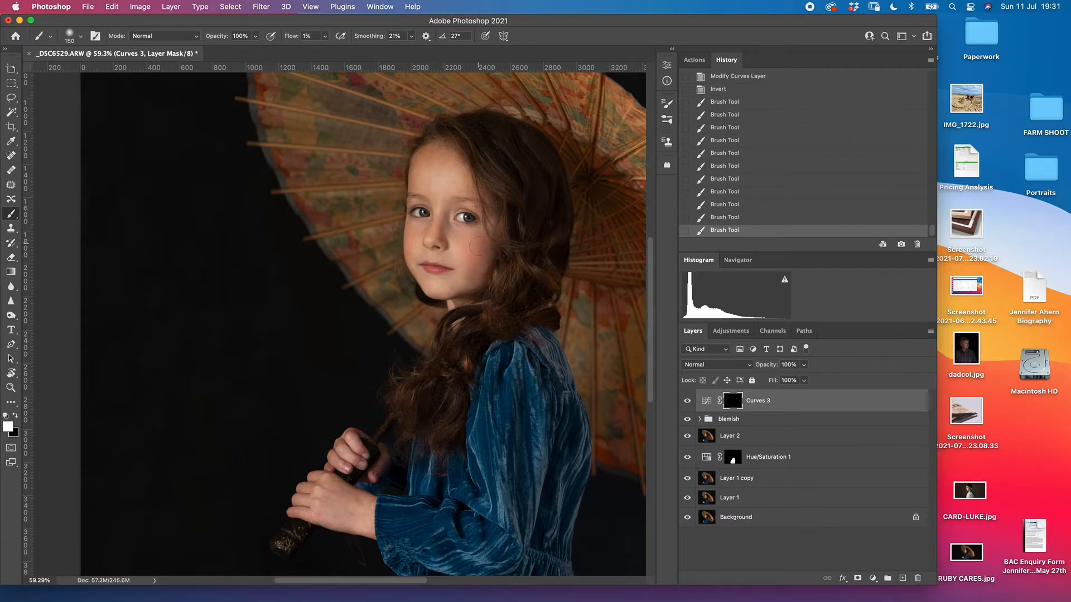
pyautogui.moveTo(469, 238); pyautogui.dragTo(476, 239)
pyautogui.click(416, 230)
pyautogui.click(688, 401)
pyautogui.click(688, 401)
# - Add another Curves layer above Curves 3, lower its midtone point to input 128, output 70, and invert its mask to black
pyautogui.click(873, 579)
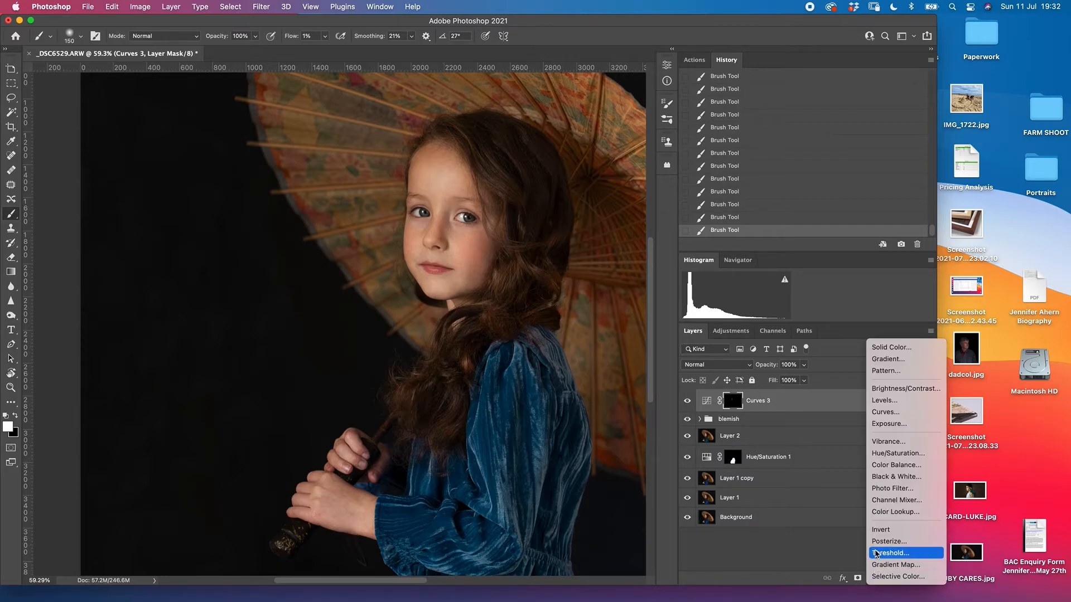
pyautogui.click(885, 412)
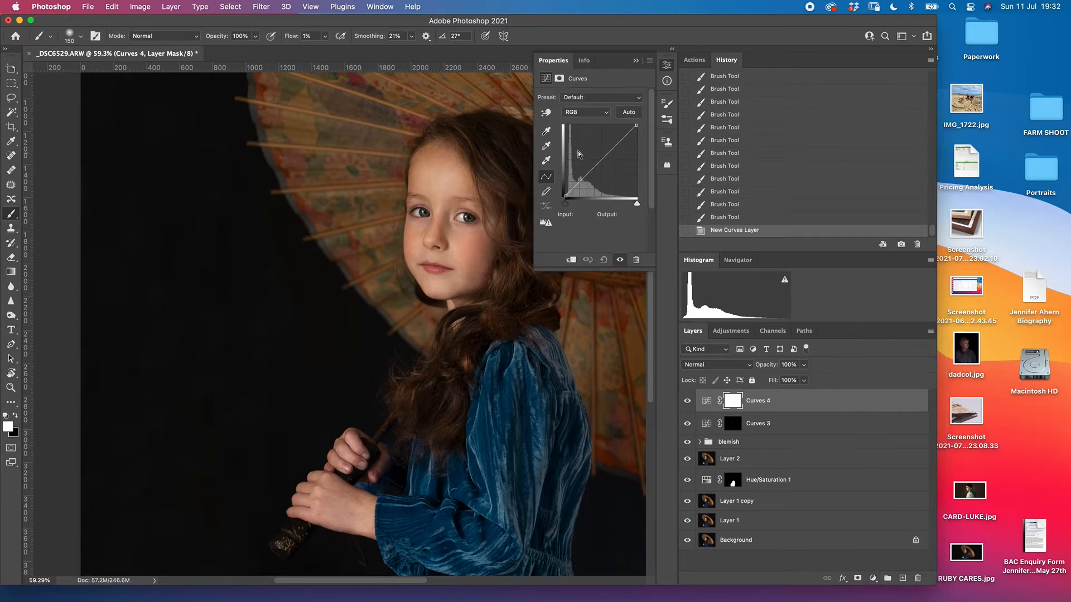
pyautogui.moveTo(601, 160); pyautogui.dragTo(601, 177)
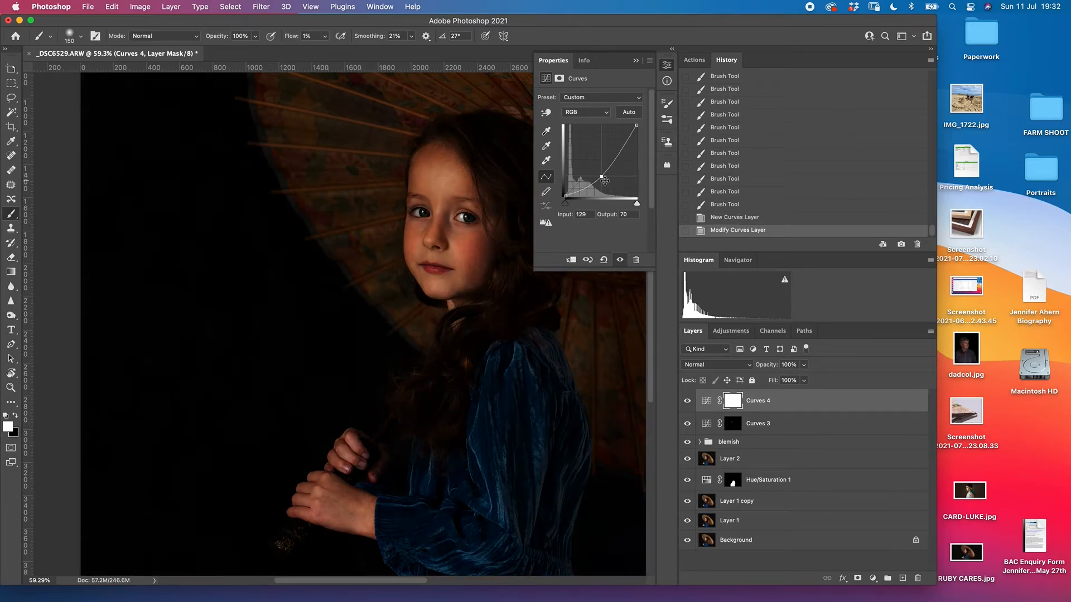
pyautogui.moveTo(587, 216); pyautogui.dragTo(576, 221)
pyautogui.write('128')
pyautogui.click(635, 61)
pyautogui.press('super+i')
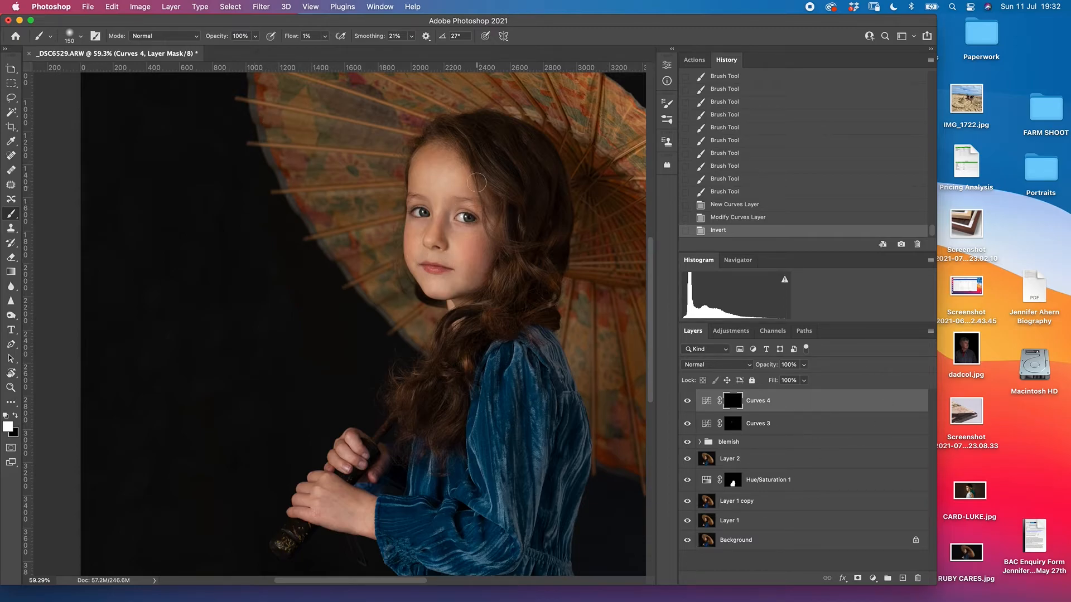
# - Paint white on the Curves 4 mask with a size 175 brush to darken the hairline, temple, outer cheek and jawline
pyautogui.press(']')
pyautogui.moveTo(470, 179); pyautogui.dragTo(506, 201)
pyautogui.moveTo(484, 251)
pyautogui.mouseDown()
pyautogui.moveTo(487, 278)
pyautogui.moveTo(470, 287)
pyautogui.moveTo(491, 263)
pyautogui.moveTo(480, 293)
pyautogui.moveTo(439, 302)
pyautogui.moveTo(475, 290)
pyautogui.moveTo(446, 301)
pyautogui.mouseUp()
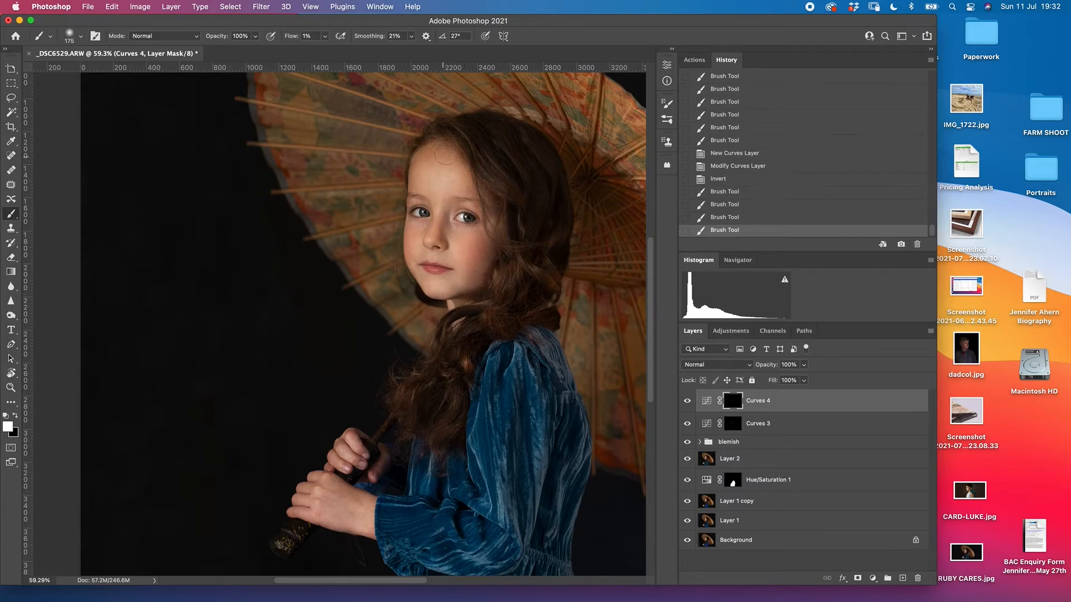
pyautogui.moveTo(422, 147); pyautogui.dragTo(414, 163)
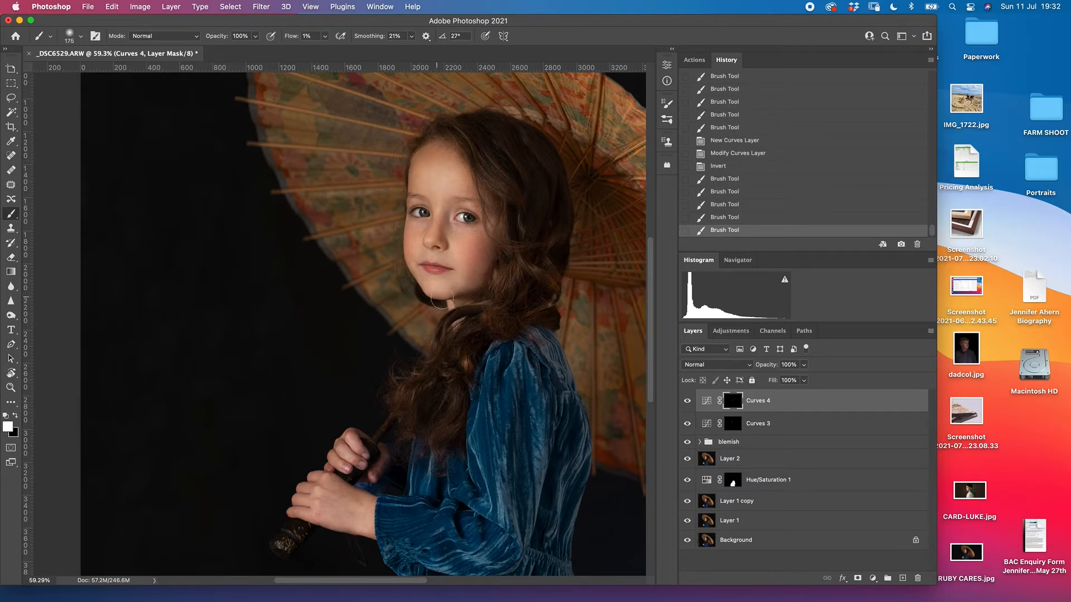
pyautogui.moveTo(468, 288)
pyautogui.mouseDown()
pyautogui.moveTo(490, 277)
pyautogui.moveTo(500, 249)
pyautogui.mouseUp()
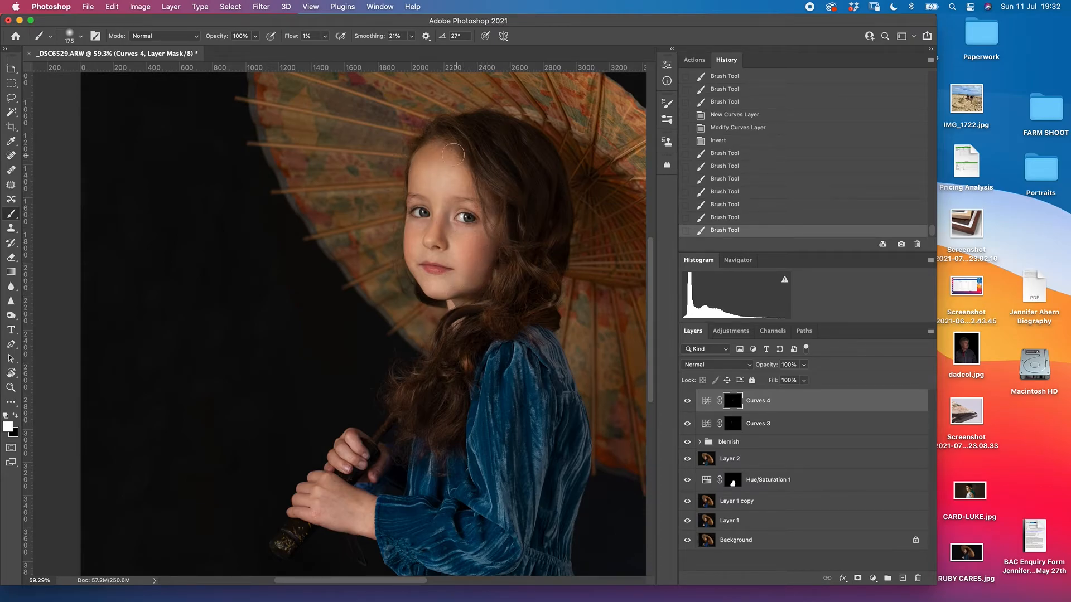
pyautogui.moveTo(427, 153)
pyautogui.mouseDown()
pyautogui.moveTo(459, 150)
pyautogui.moveTo(500, 207)
pyautogui.mouseUp()
pyautogui.moveTo(422, 156); pyautogui.dragTo(414, 163)
pyautogui.moveTo(442, 304); pyautogui.dragTo(459, 291)
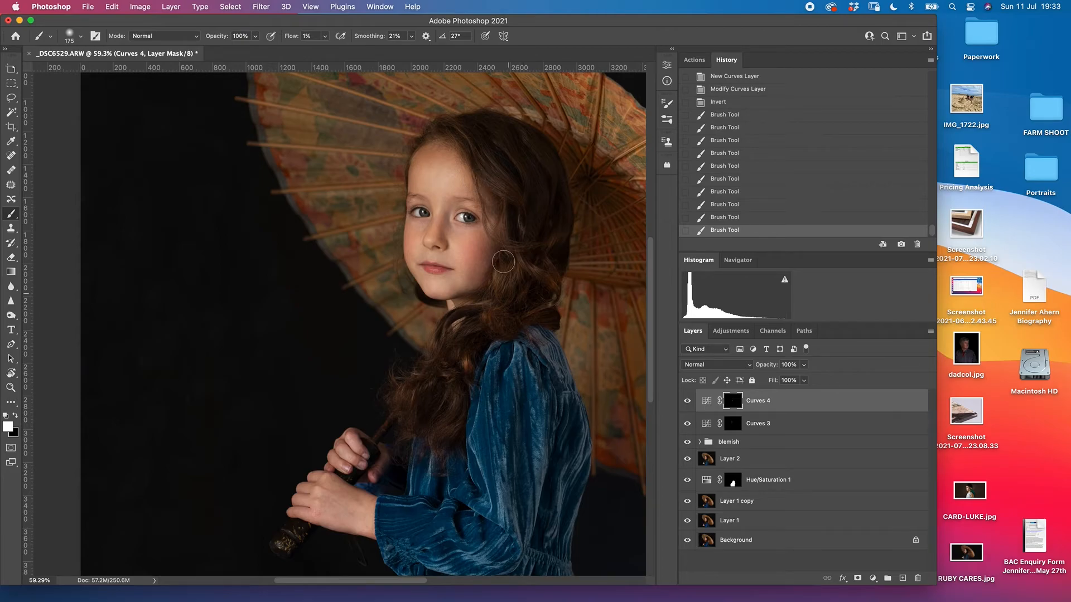
# - Compare the whole portrait with the Curves 4 layer and the Curves 3 layer each hidden and shown
pyautogui.scroll(-2, 591, 342)
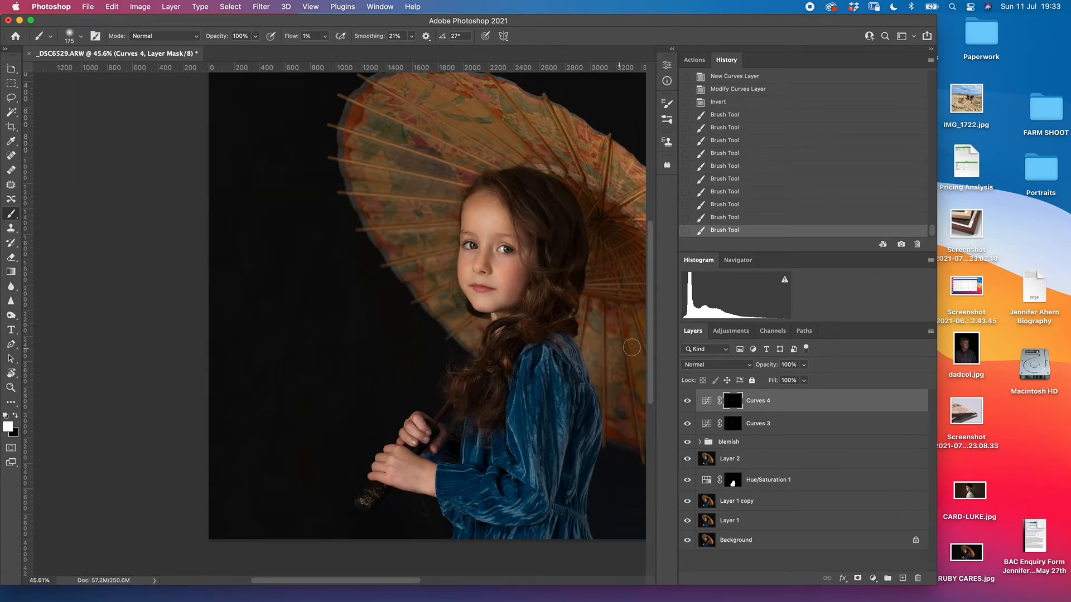
pyautogui.moveTo(526, 394); pyautogui.dragTo(418, 375)
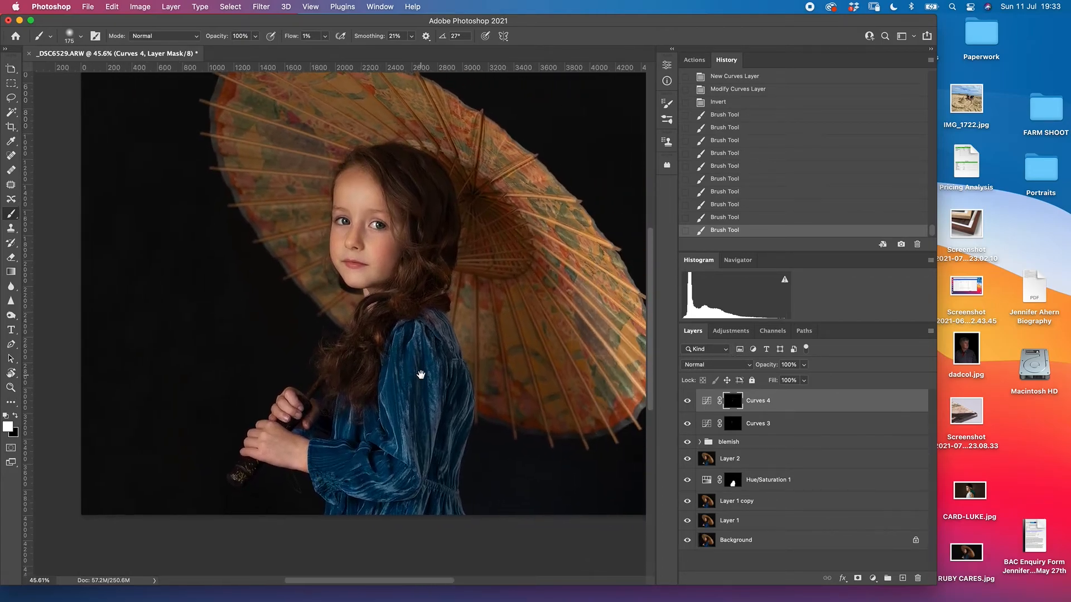
pyautogui.click(688, 402)
pyautogui.click(690, 402)
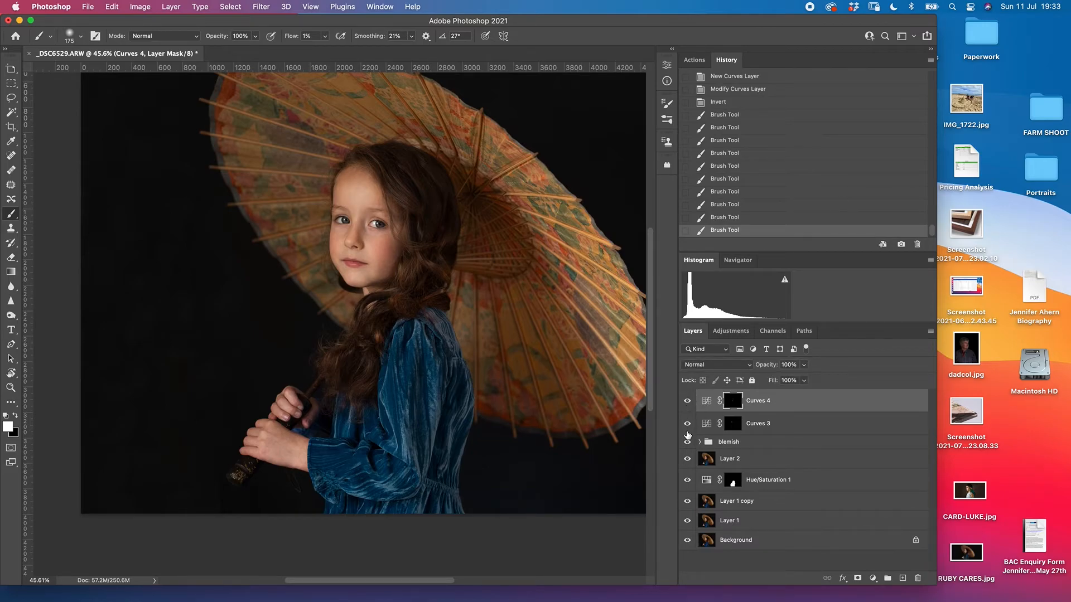
pyautogui.click(688, 424)
pyautogui.click(690, 423)
# - Group the Curves 3 and Curves 4 layers and name the group "dodge/burn"
pyautogui.keyDown('shift'); pyautogui.click(766, 425); pyautogui.keyUp('shift')
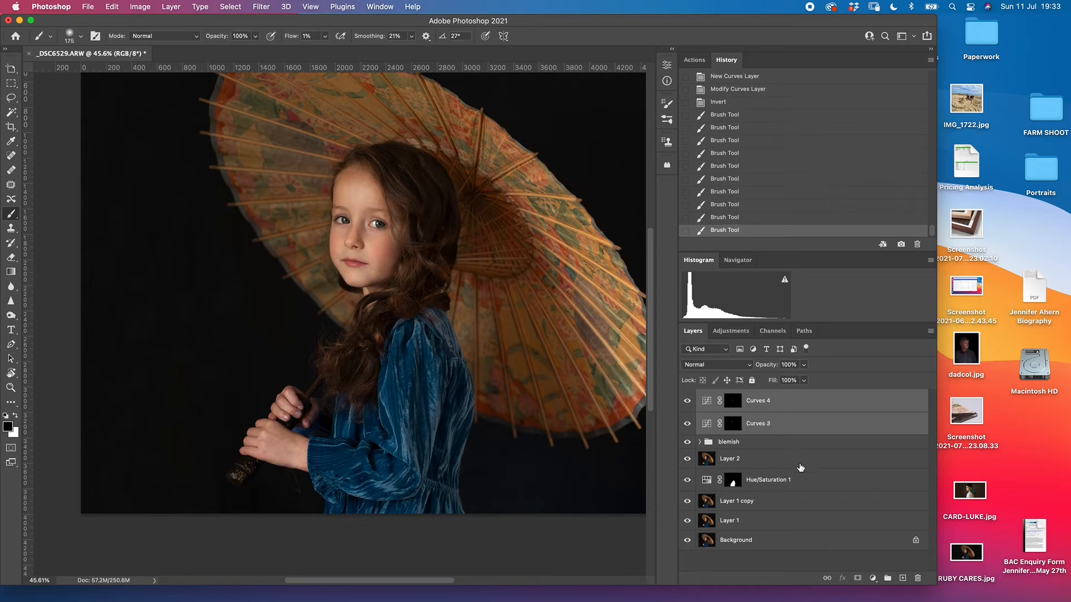
pyautogui.click(888, 582)
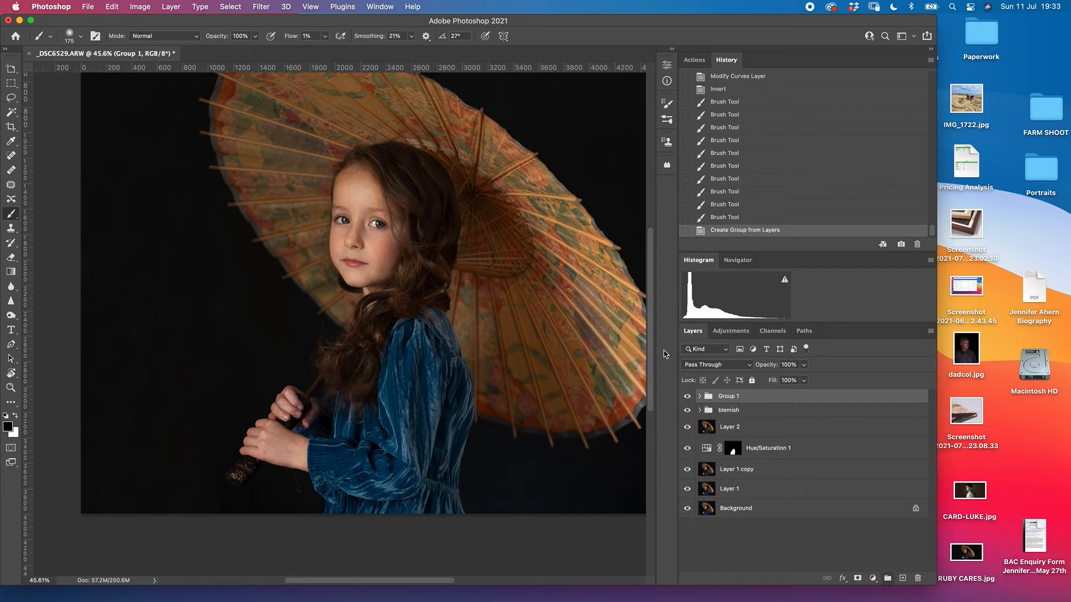
pyautogui.doubleClick(728, 397)
pyautogui.write('dodge/burn')
pyautogui.press('Return')
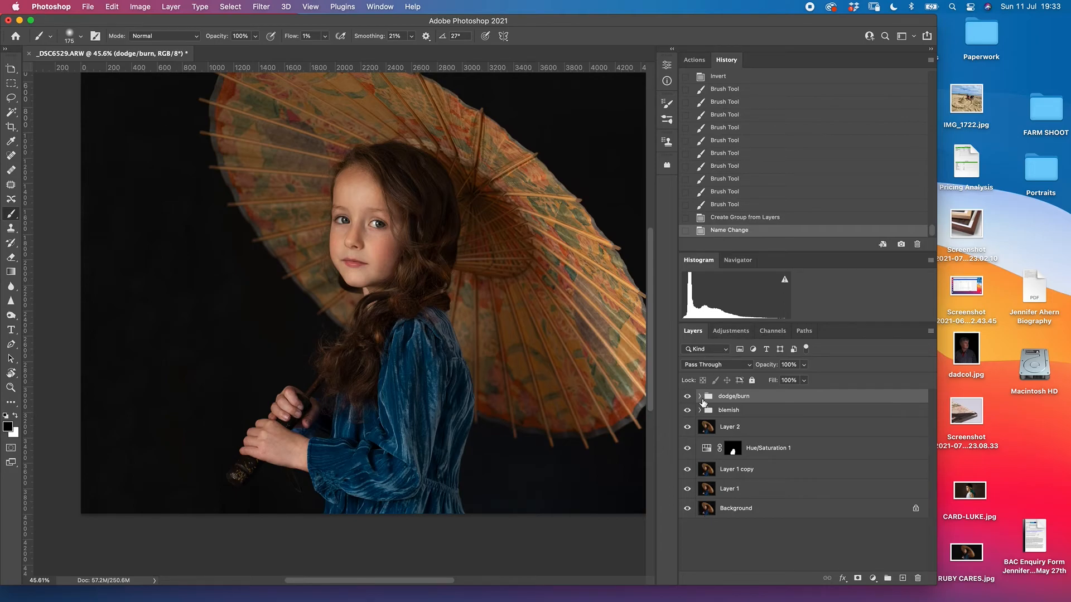
# - Test the dodge/burn group's opacity, keep it at 100%, and compare the portrait with the dodge/burn and blemish groups hidden and shown
pyautogui.moveTo(770, 365); pyautogui.dragTo(778, 366)
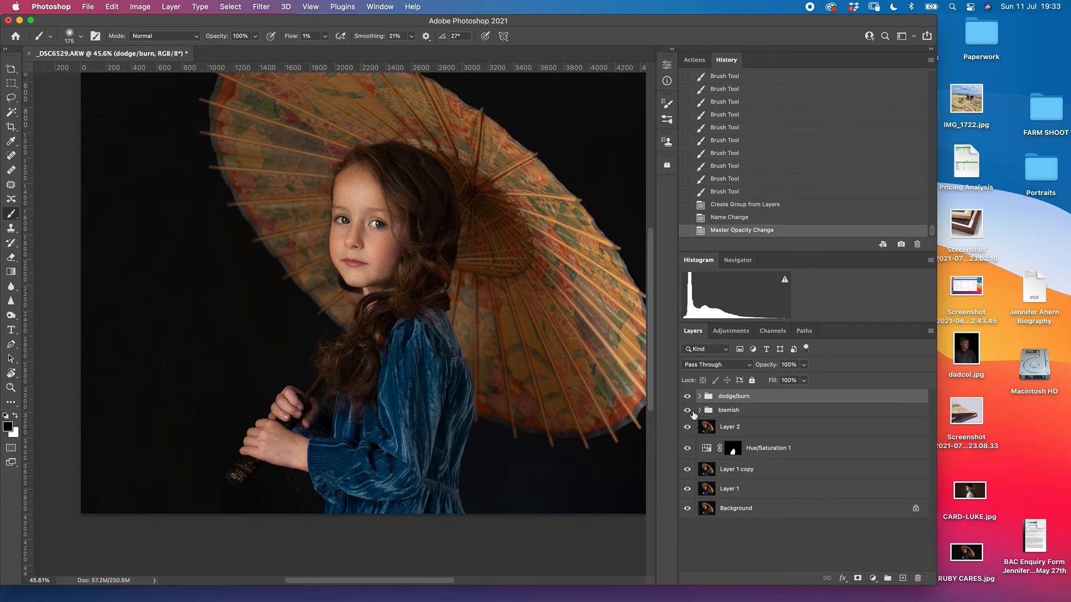
pyautogui.moveTo(689, 411); pyautogui.dragTo(687, 397)
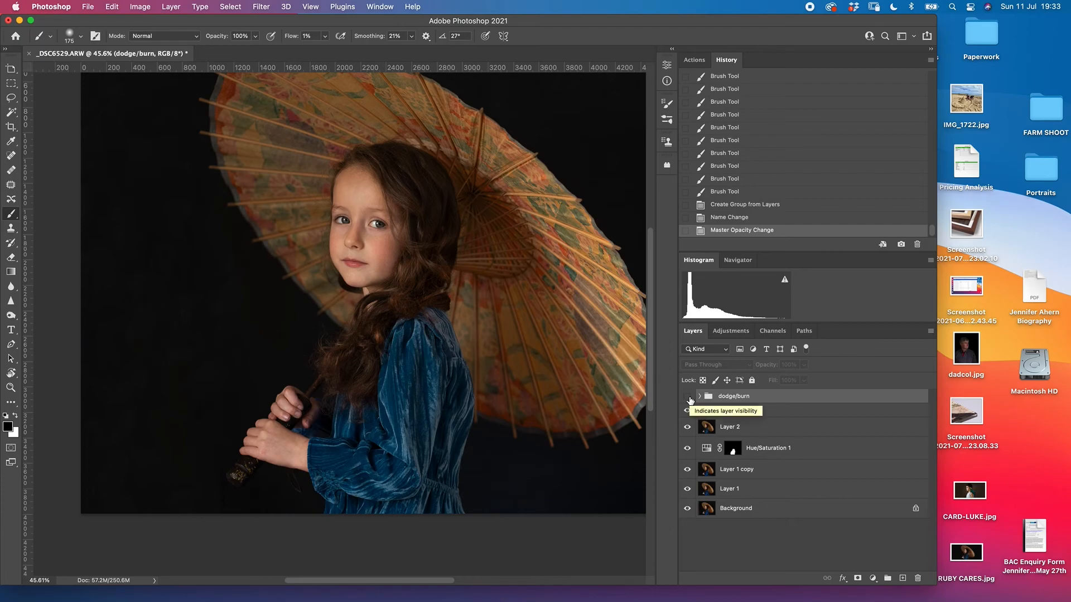
pyautogui.click(688, 397)
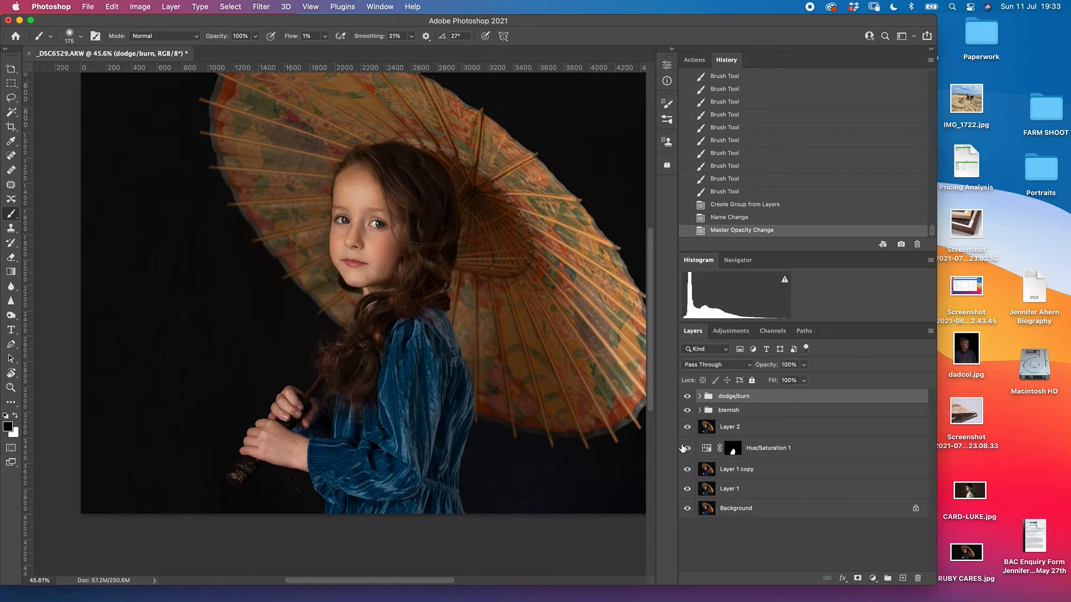